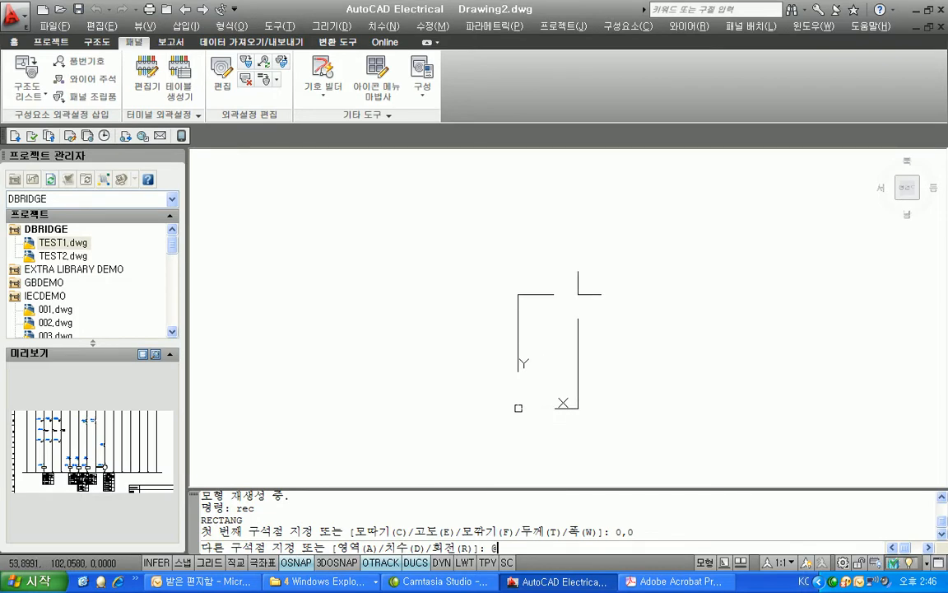
pyautogui.write('@21.5,28')
pyautogui.press('Return')
pyautogui.write('z')
pyautogui.press('Return')
pyautogui.write('a')
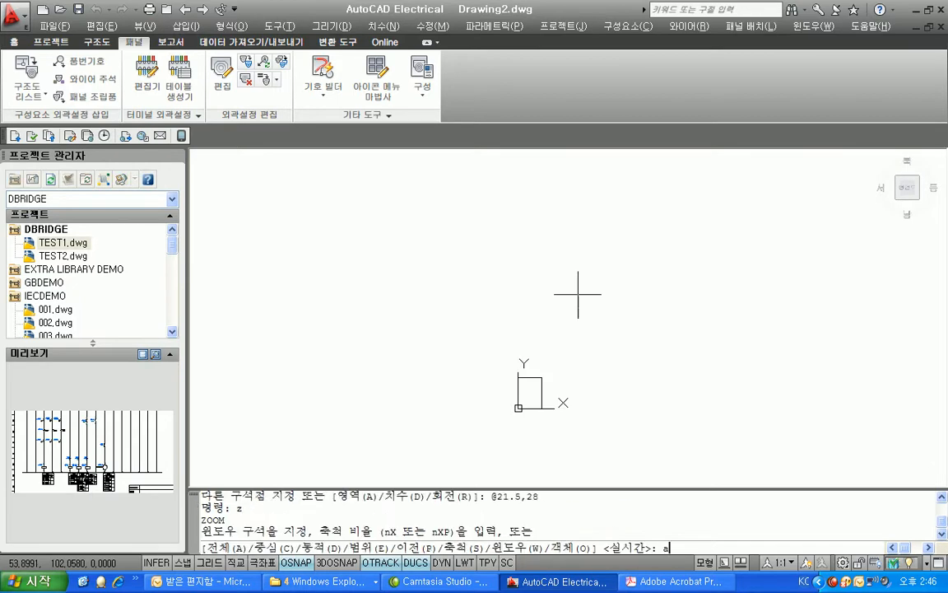
pyautogui.press('Escape')
pyautogui.press('Escape')
pyautogui.write('z')
pyautogui.press('Return')
pyautogui.write('a')
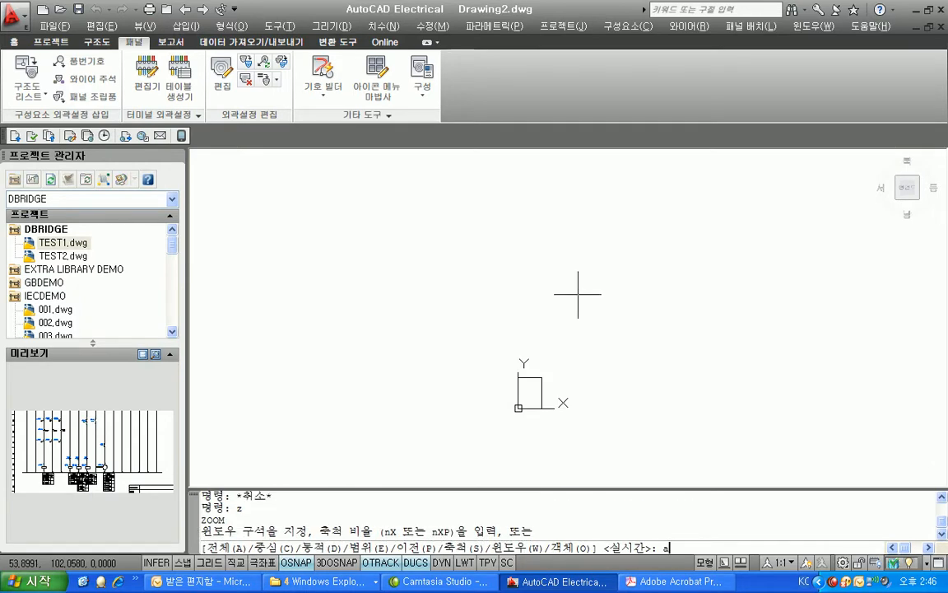
pyautogui.press('Return')
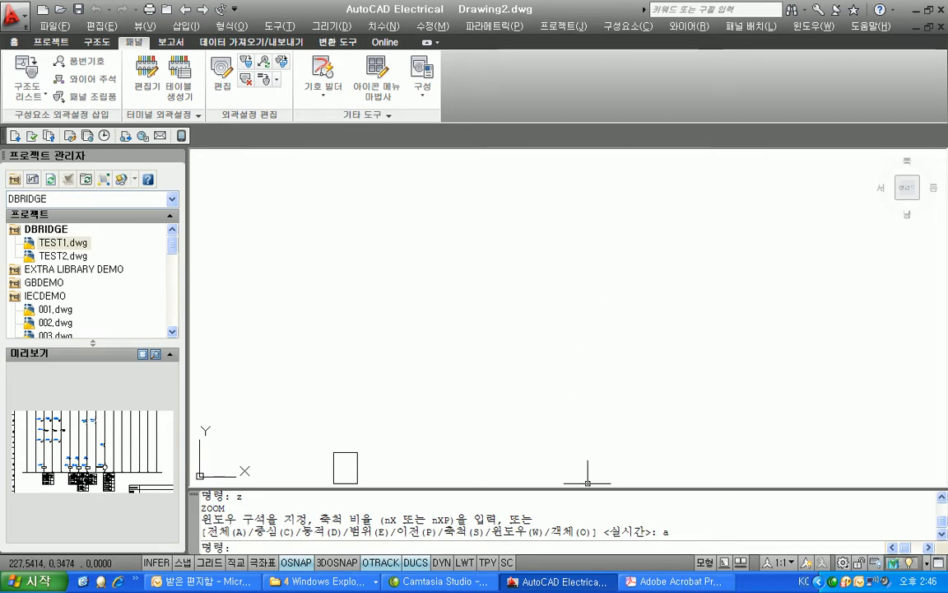
pyautogui.scroll(5, 588, 284)
pyautogui.moveTo(358, 472)
pyautogui.mouseDown(button='middle')
pyautogui.moveTo(590, 282)
pyautogui.moveTo(463, 354)
pyautogui.mouseUp(button='middle')
pyautogui.scroll(2, 463, 354)
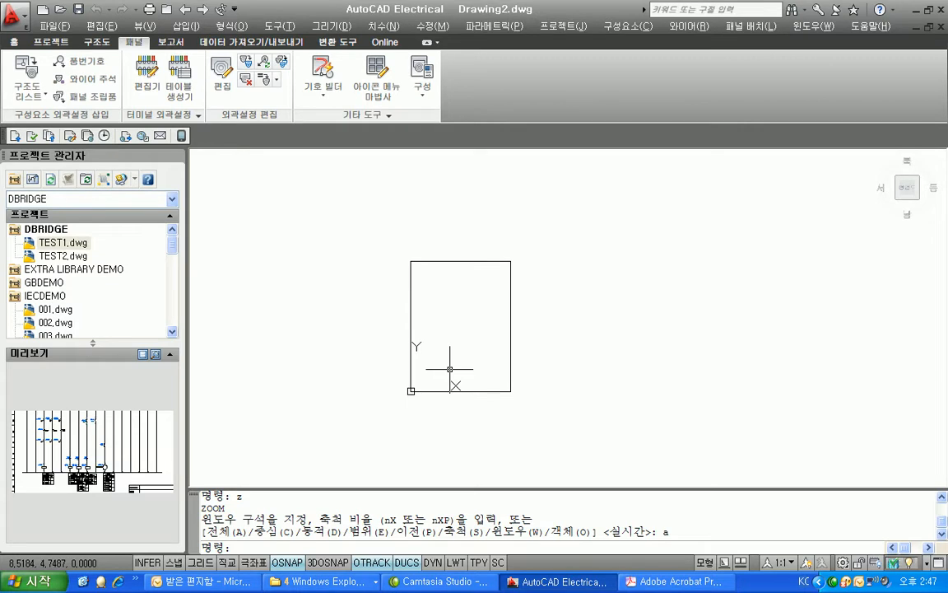
# Start the Symbol Builder with the panel footprint (패널 외곽설정) symbol template and the (GNR) 일반 type
pyautogui.click(326, 73)
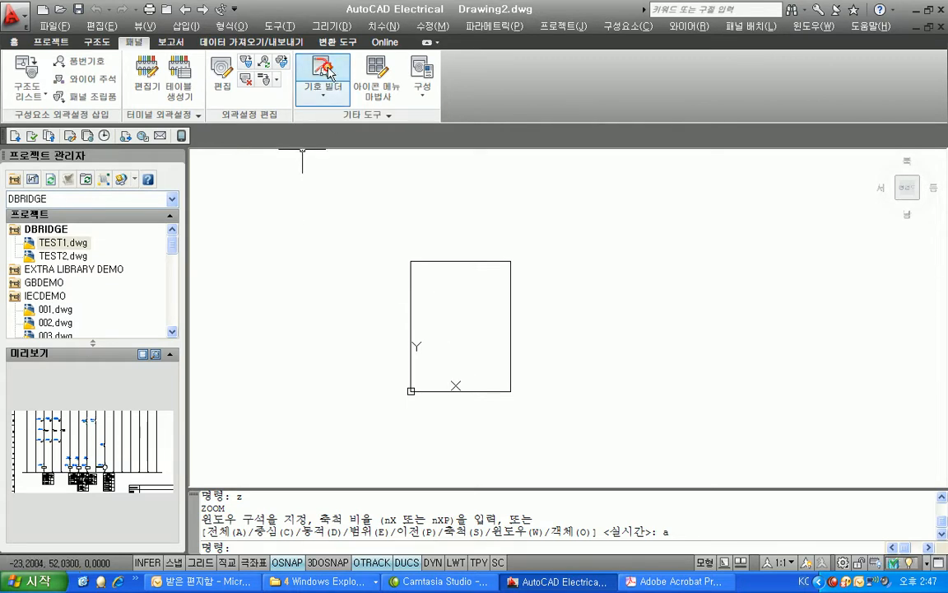
pyautogui.moveTo(909, 272); pyautogui.dragTo(274, 121)
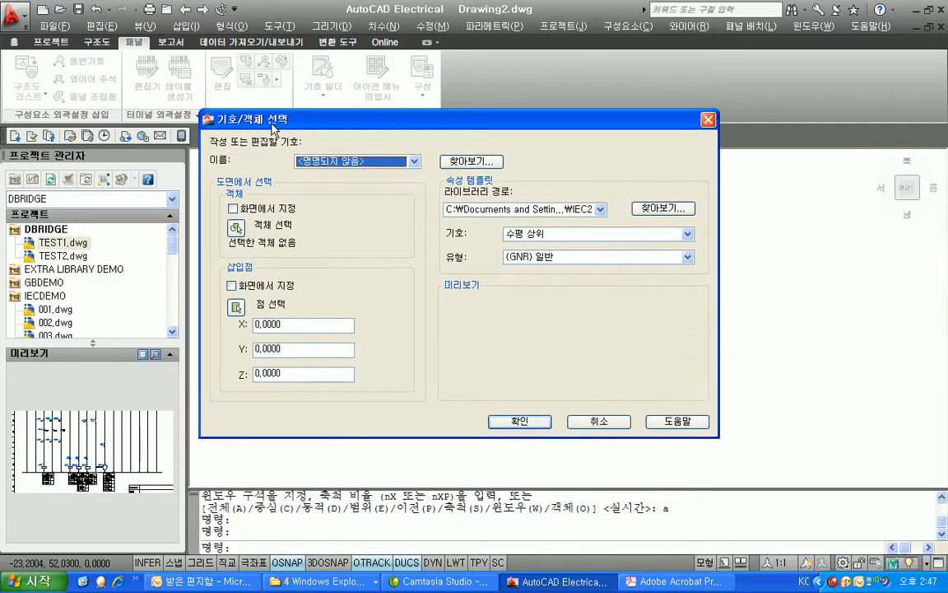
pyautogui.click(596, 233)
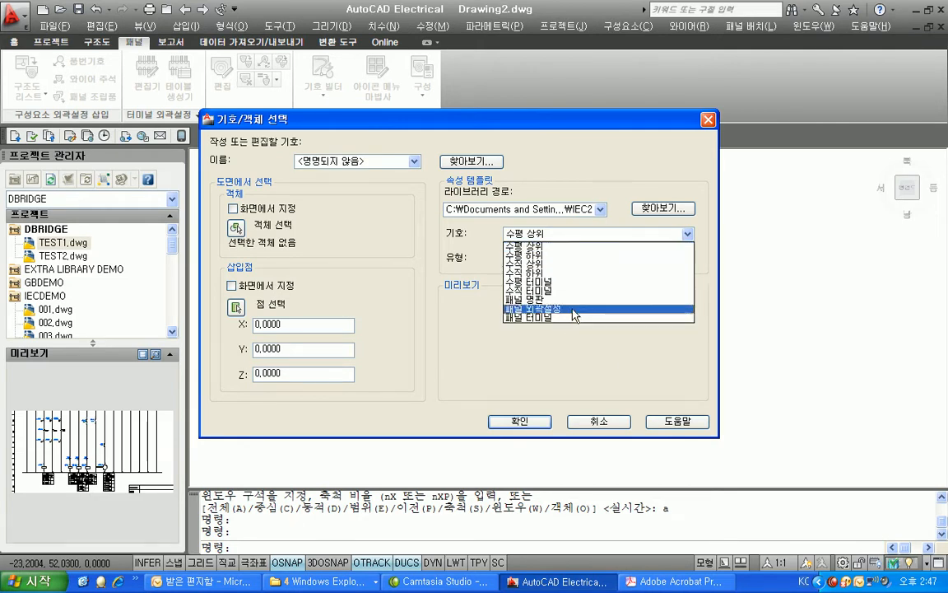
pyautogui.click(572, 308)
pyautogui.click(576, 256)
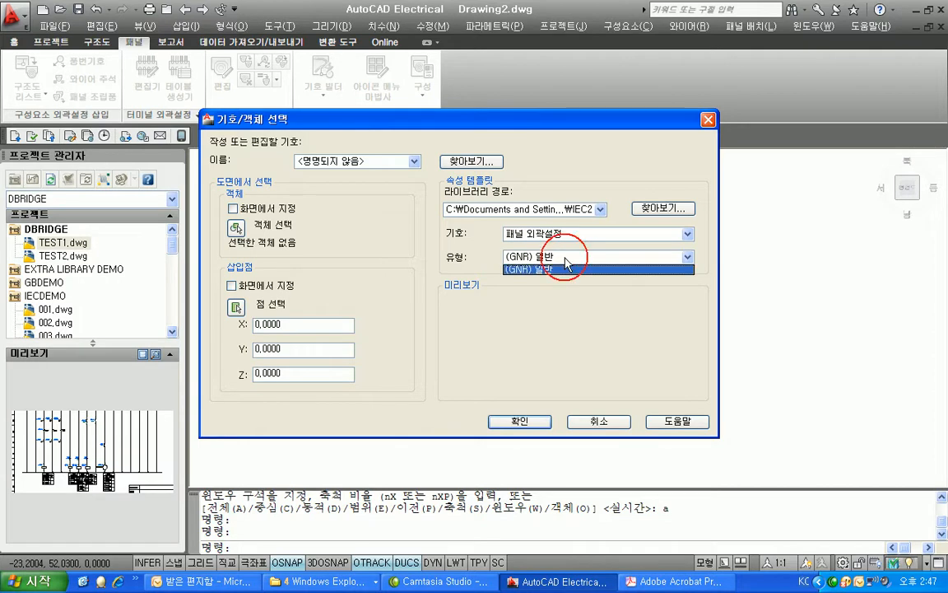
pyautogui.click(565, 270)
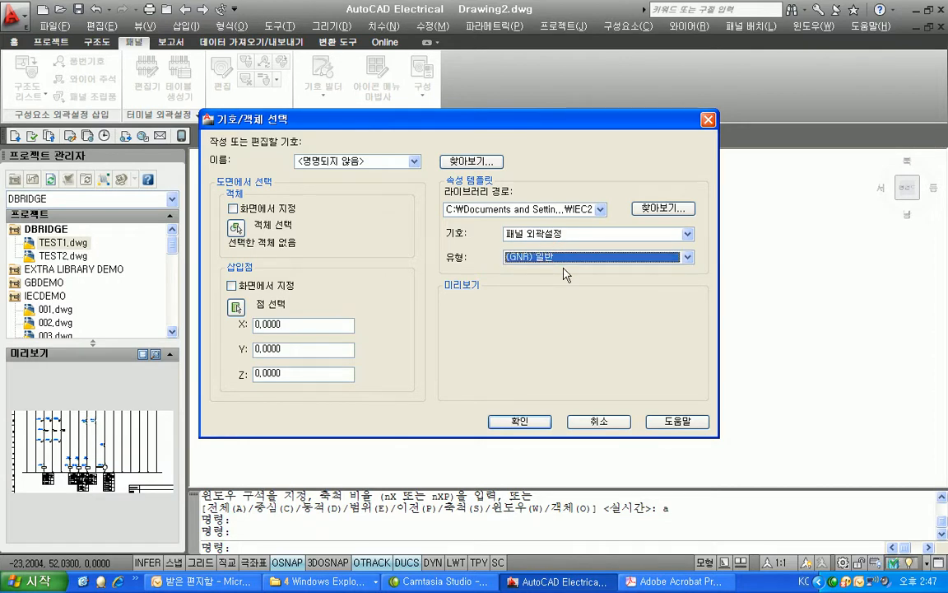
# Use the rectangle as the symbol's object with its lower-left corner as insertion point, and open it for symbol editing
pyautogui.click(236, 228)
pyautogui.click(363, 234)
pyautogui.click(495, 299)
pyautogui.rightClick(614, 425)
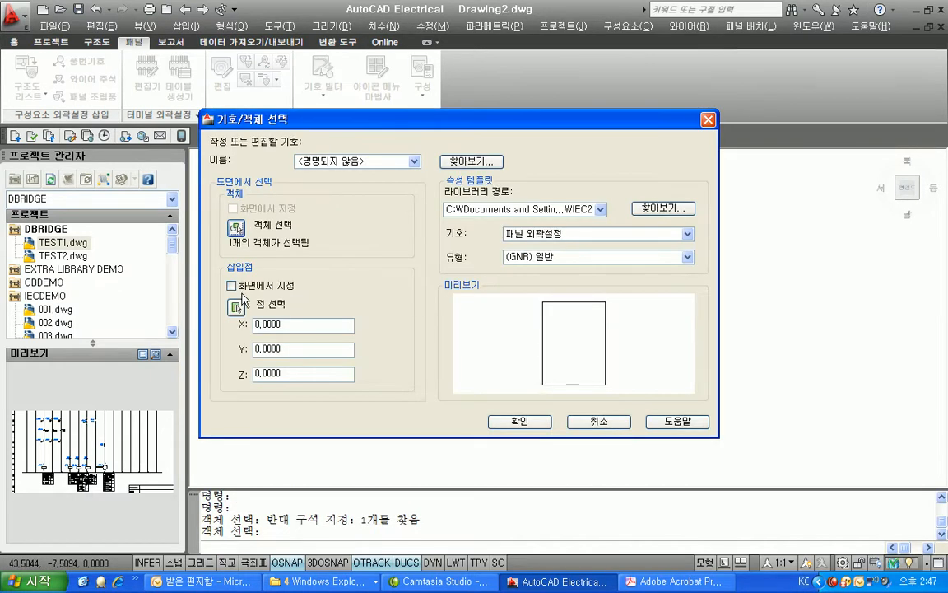
pyautogui.click(235, 308)
pyautogui.click(409, 389)
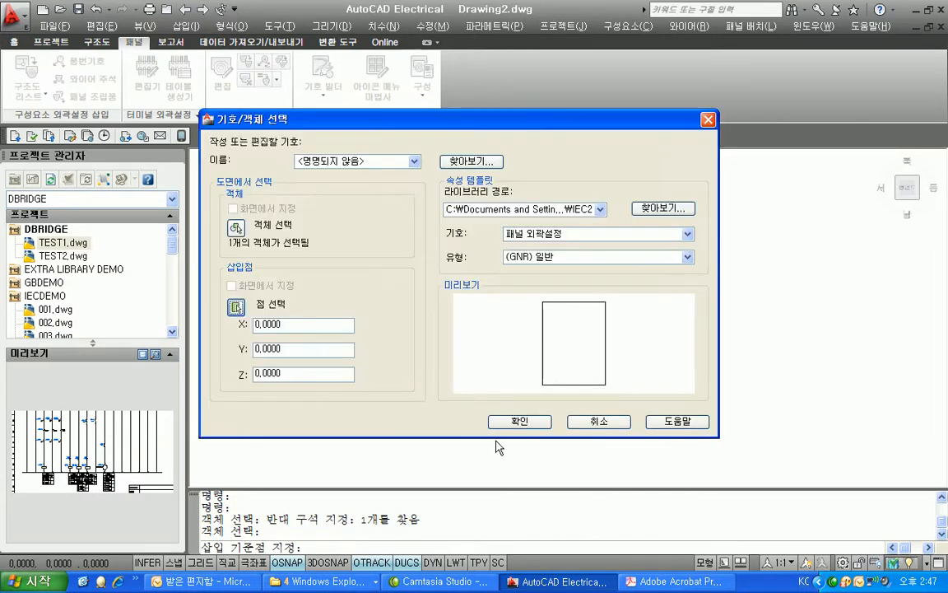
pyautogui.click(498, 422)
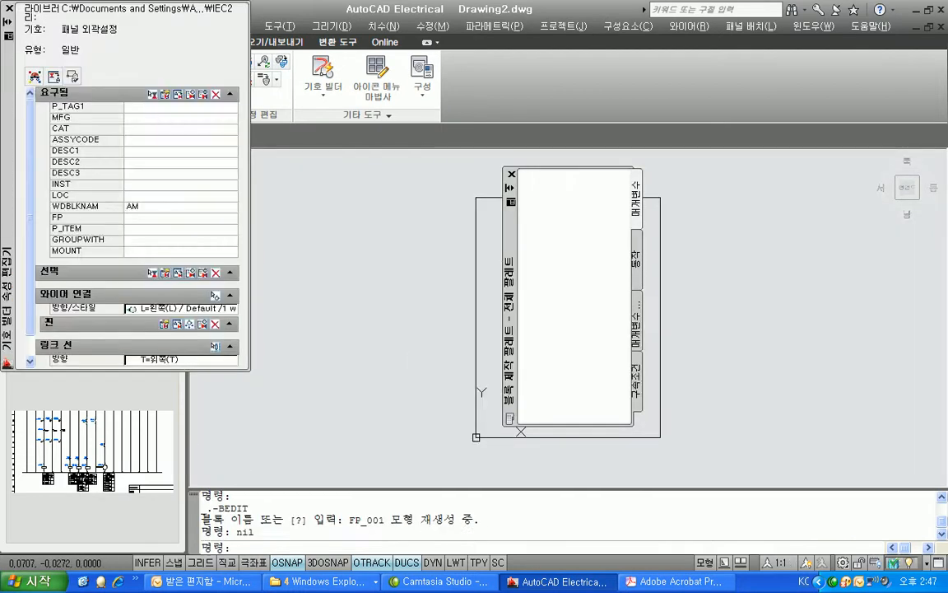
# Close the block authoring palettes and move the symbol attribute editor beside the rectangle so both are fully in view
pyautogui.click(511, 175)
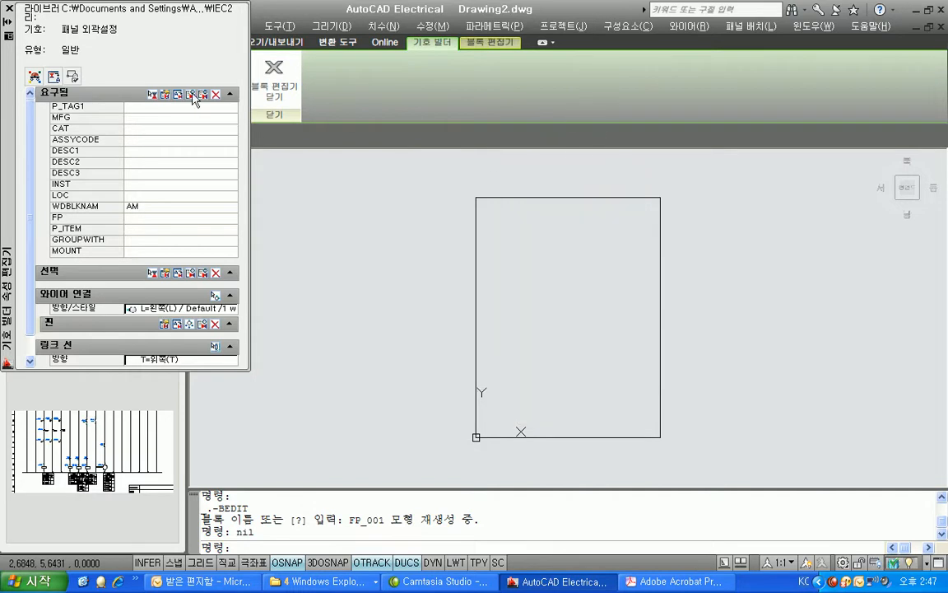
pyautogui.moveTo(11, 118); pyautogui.dragTo(264, 223)
pyautogui.moveTo(634, 300); pyautogui.dragTo(790, 300, button='middle')
pyautogui.scroll(2, 793, 300)
pyautogui.scroll(-5, 792, 300)
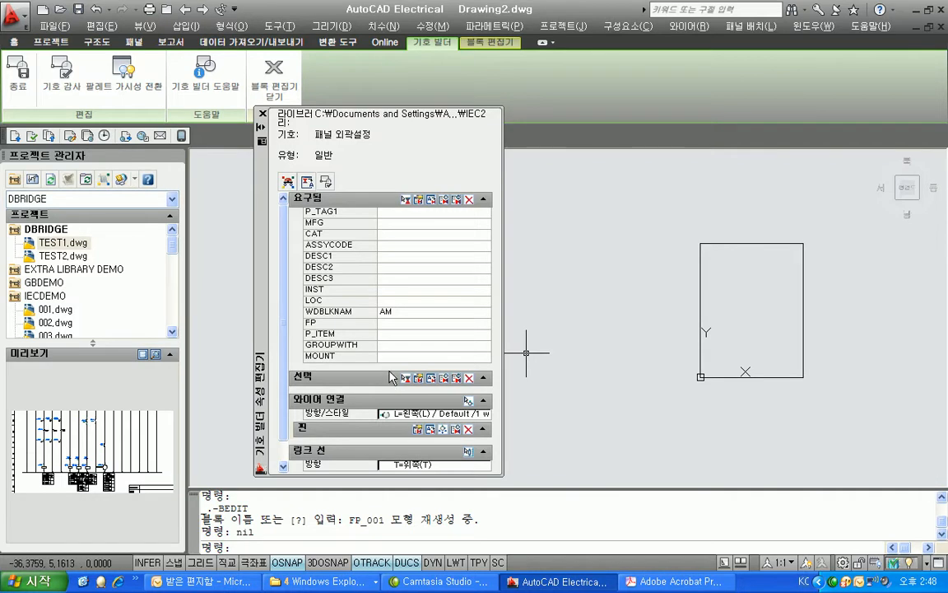
# Insert the P_TAG1 attribute inside the rectangle, centred near its upper edge
pyautogui.click(388, 215)
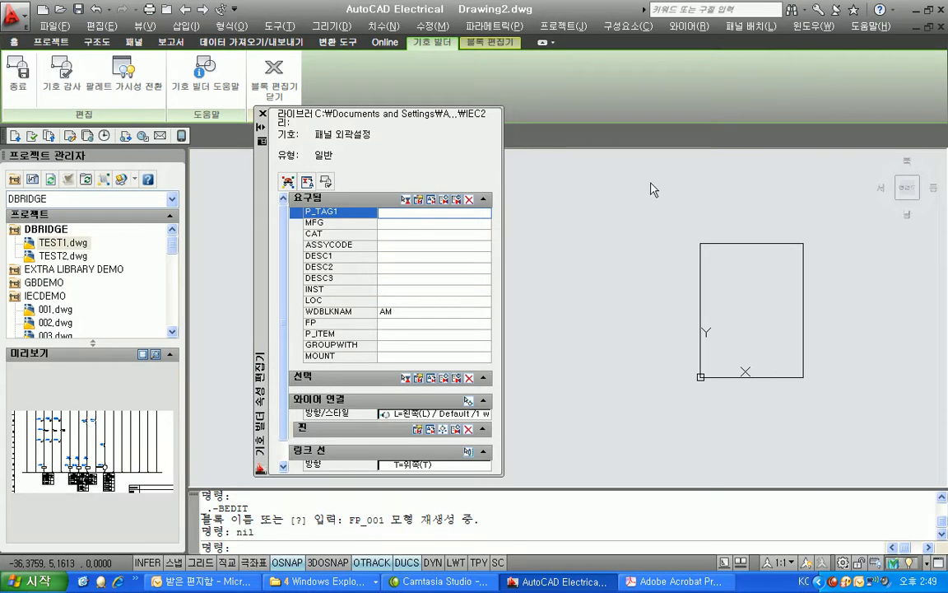
pyautogui.click(354, 210)
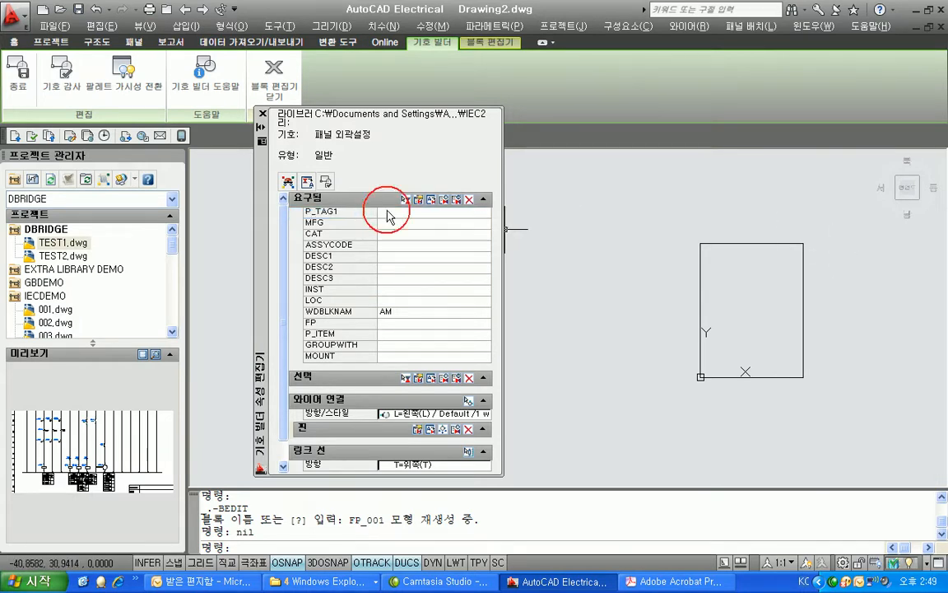
pyautogui.click(443, 200)
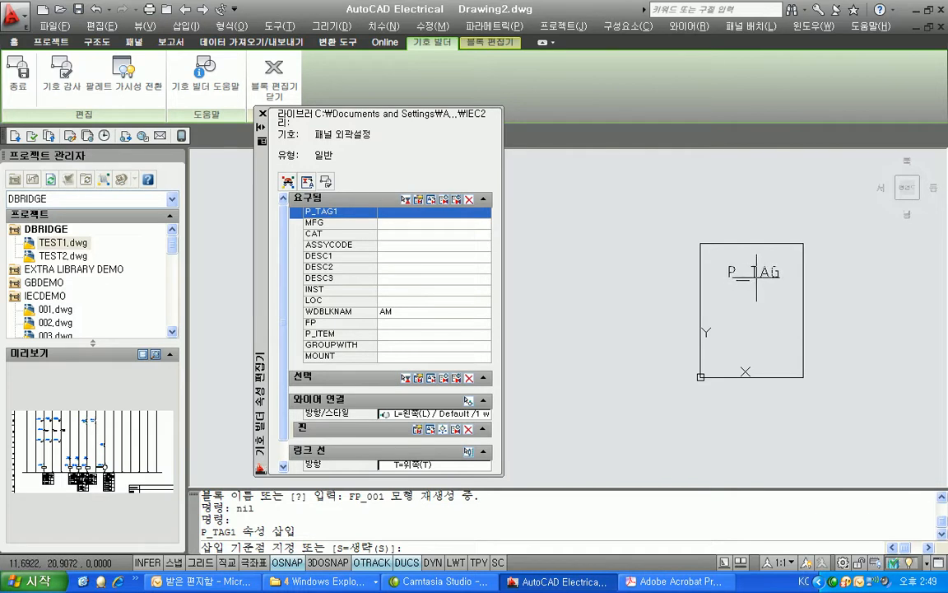
pyautogui.click(757, 275)
# Insert the CAT attribute inside the rectangle, directly below P_TAG1
pyautogui.click(343, 233)
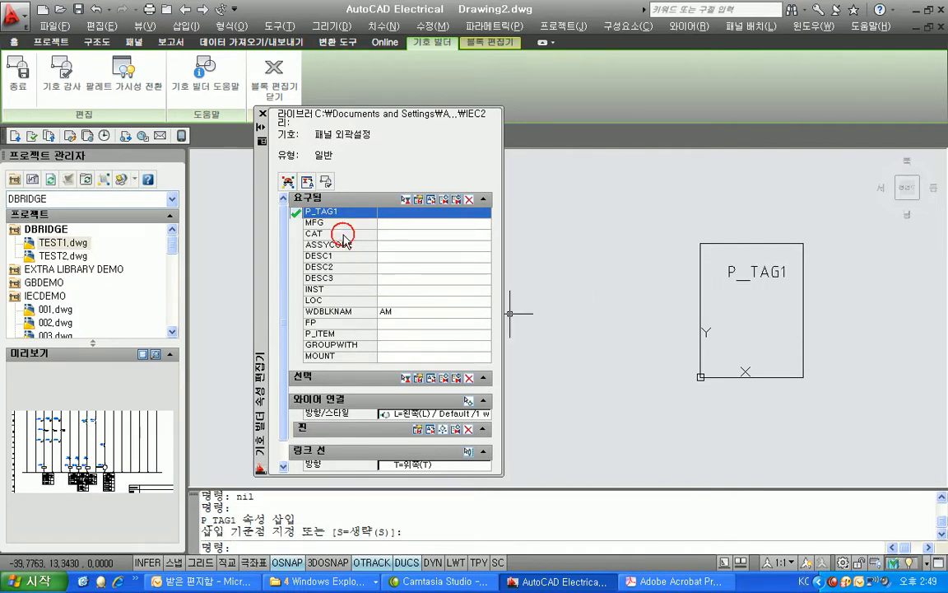
pyautogui.click(407, 200)
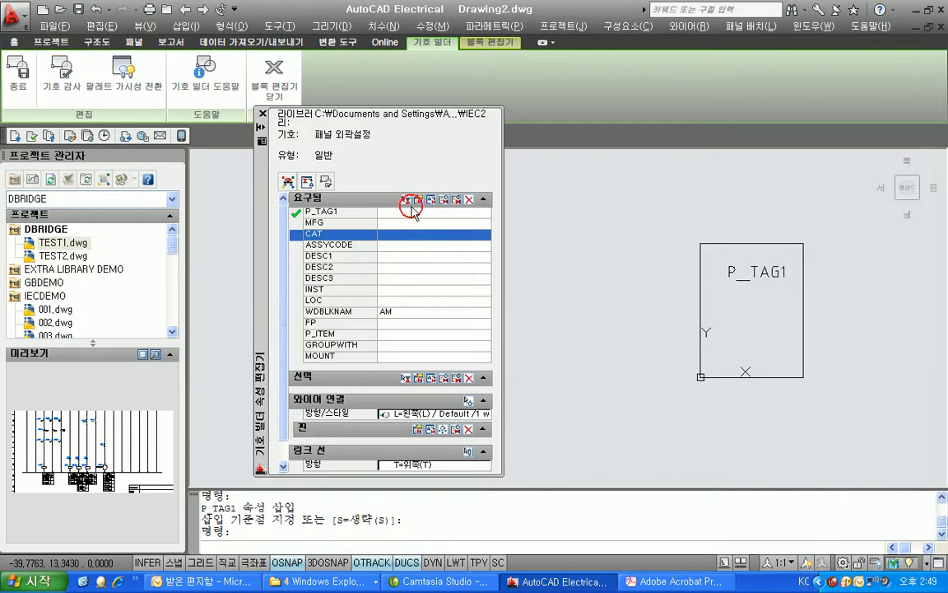
pyautogui.click(753, 301)
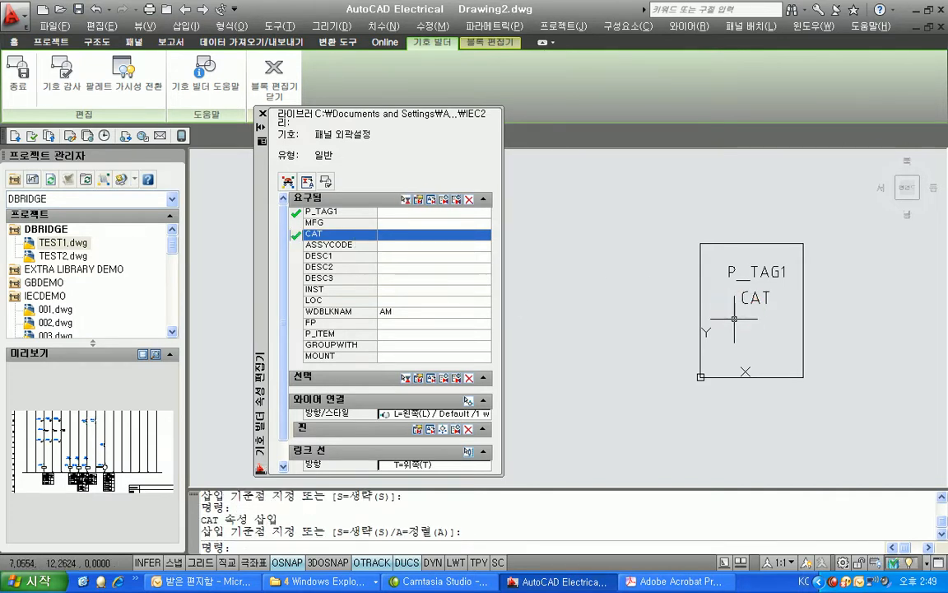
# Set the CAT attribute's invisible property (보이지 않음) to No (아니오) and accept its properties
pyautogui.scroll(3, 757, 316)
pyautogui.moveTo(757, 316); pyautogui.dragTo(737, 333, button='middle')
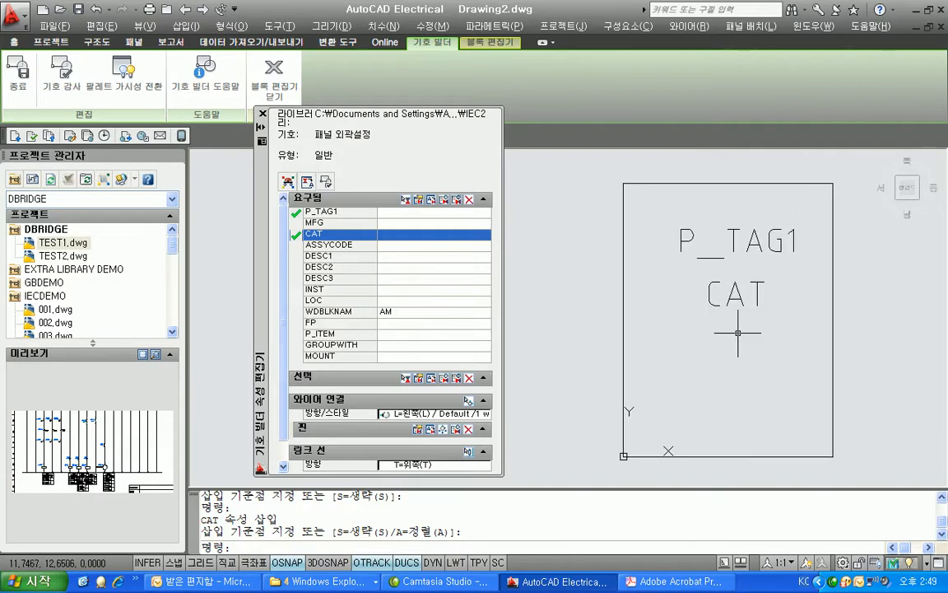
pyautogui.click(362, 233)
pyautogui.rightClick(363, 236)
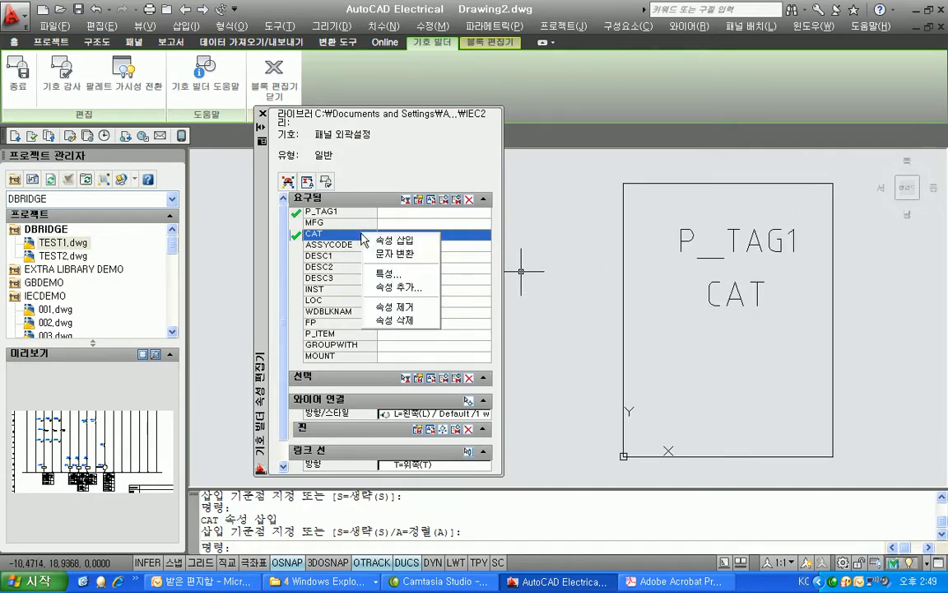
pyautogui.click(401, 277)
pyautogui.moveTo(759, 252); pyautogui.dragTo(489, 154)
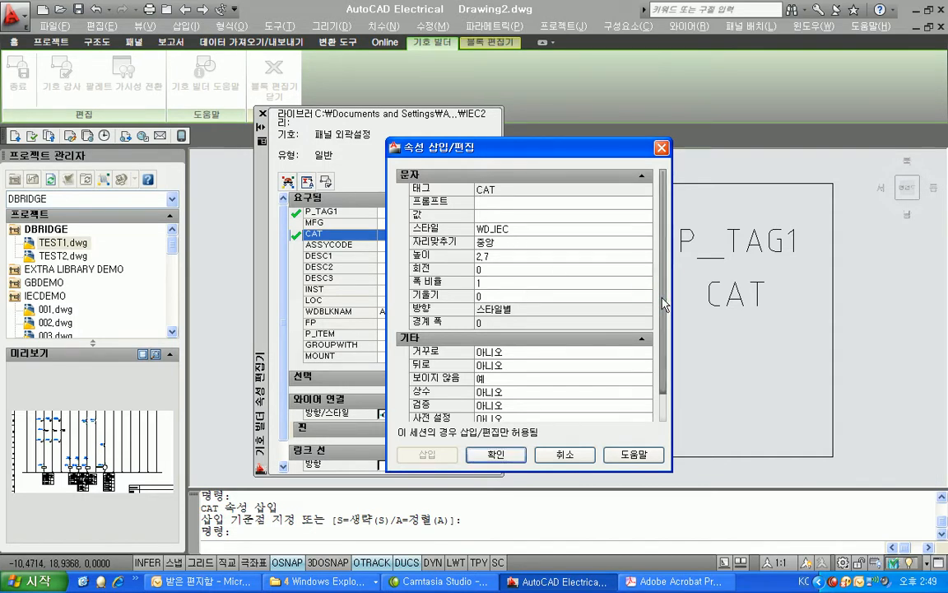
pyautogui.scroll(-3, 594, 303)
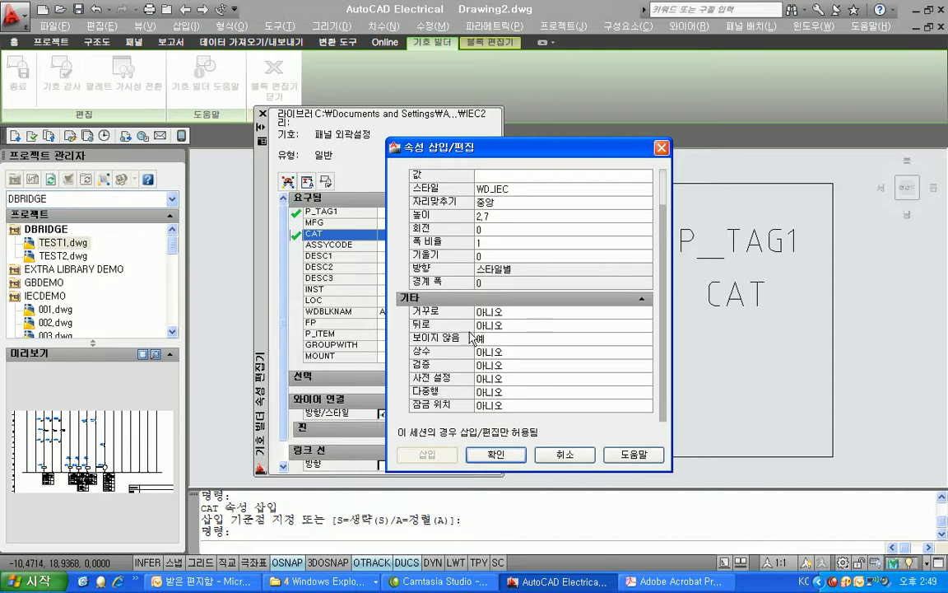
pyautogui.click(576, 338)
pyautogui.click(644, 338)
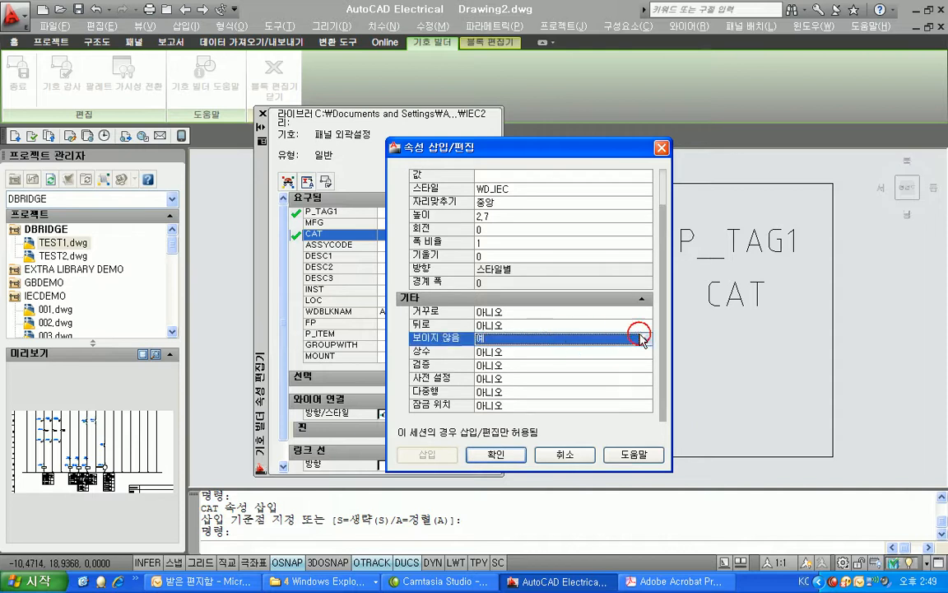
pyautogui.click(587, 361)
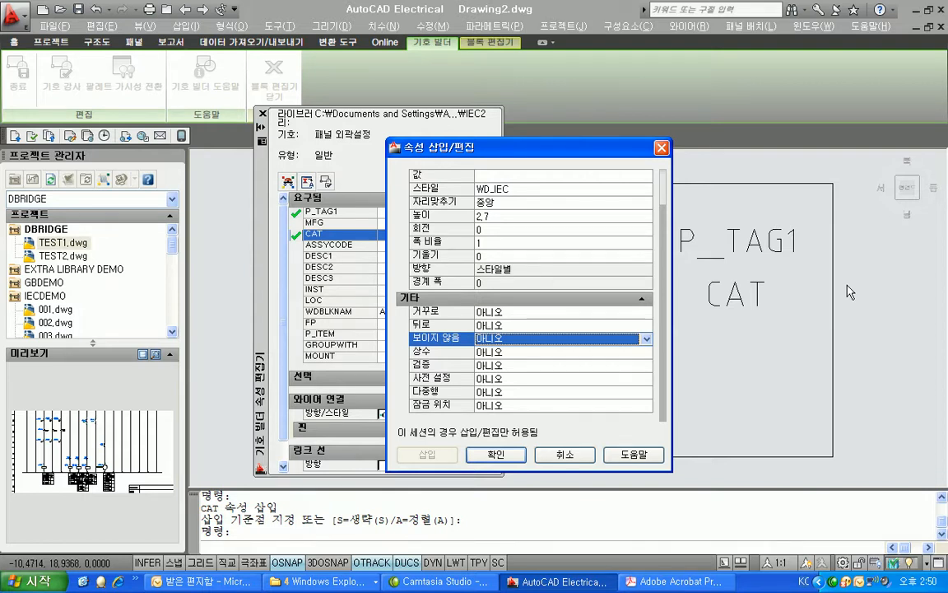
pyautogui.click(496, 454)
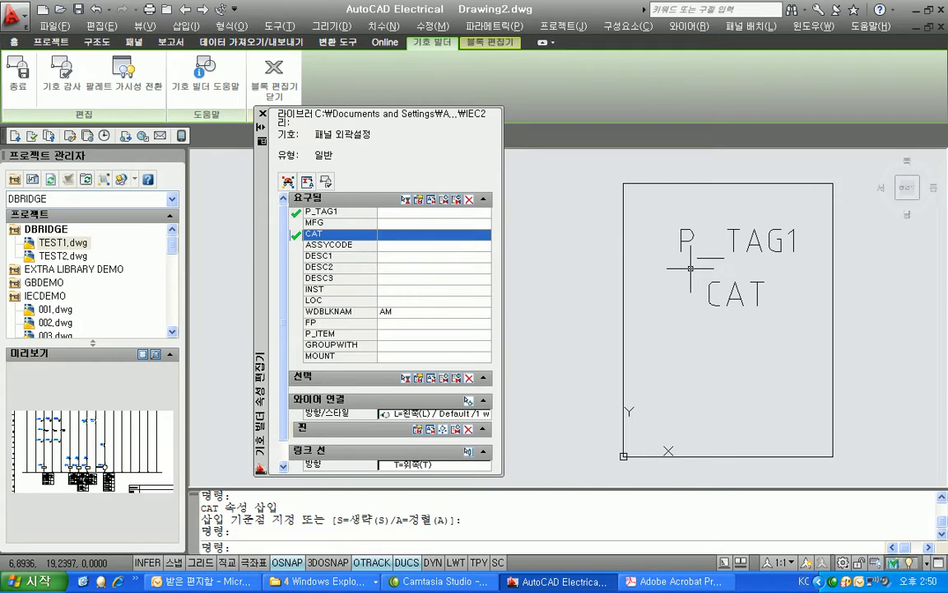
# Close the block editor to save the symbol and set the symbol name to SXR-LY2
pyautogui.click(255, 75)
pyautogui.moveTo(362, 212); pyautogui.dragTo(323, 87)
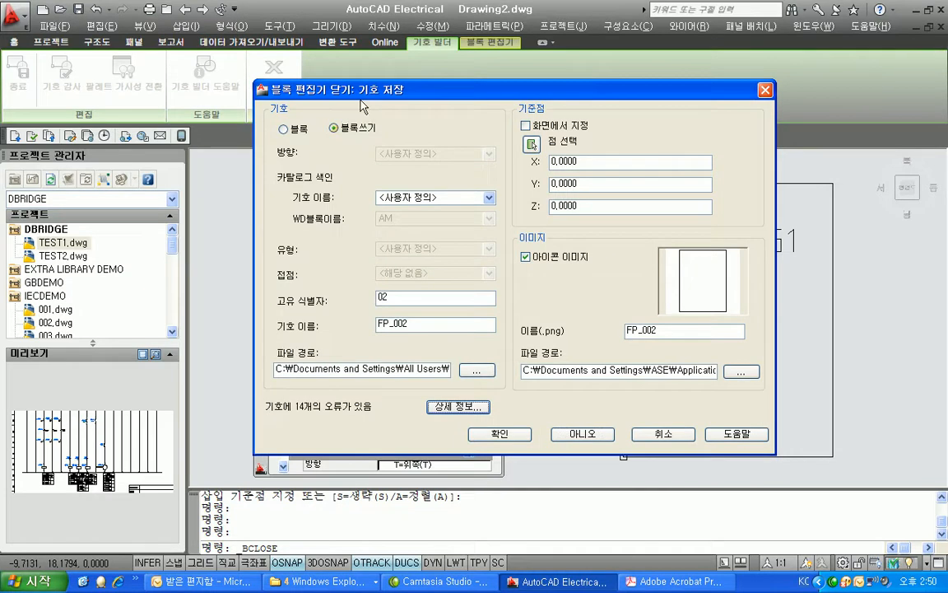
pyautogui.doubleClick(415, 324)
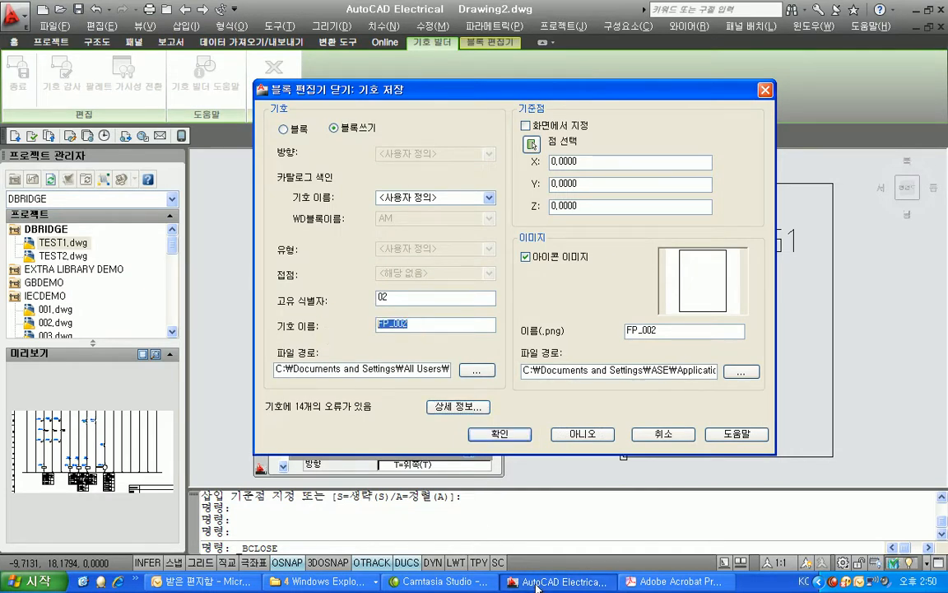
pyautogui.write('szr')
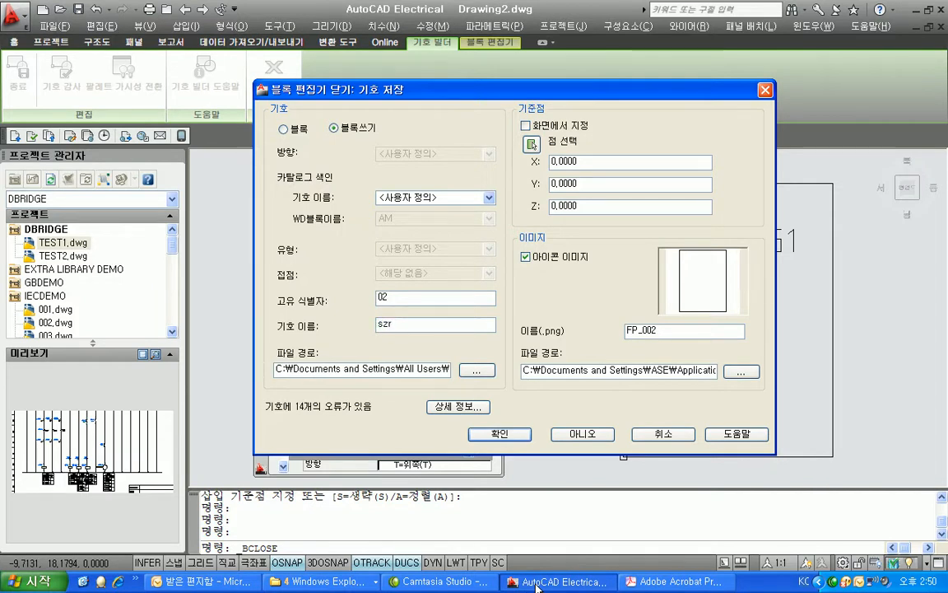
pyautogui.press('BackSpace')
pyautogui.press('BackSpace')
pyautogui.press('BackSpace')
pyautogui.write('SXR-LY2')
pyautogui.press('Tab')
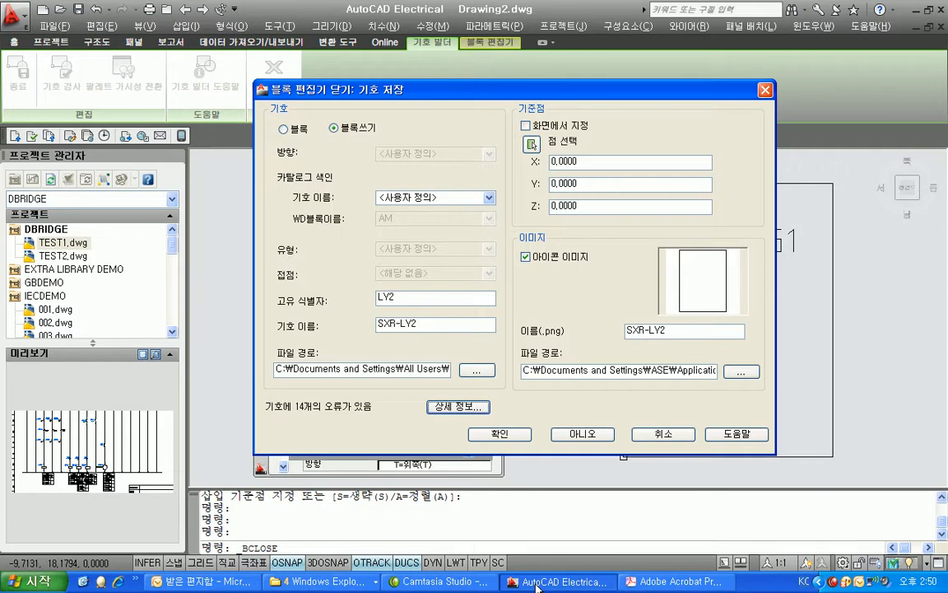
# Browse the symbol's save location to the Panel folder under Autodesk, Acade 2011, Libs
pyautogui.click(476, 370)
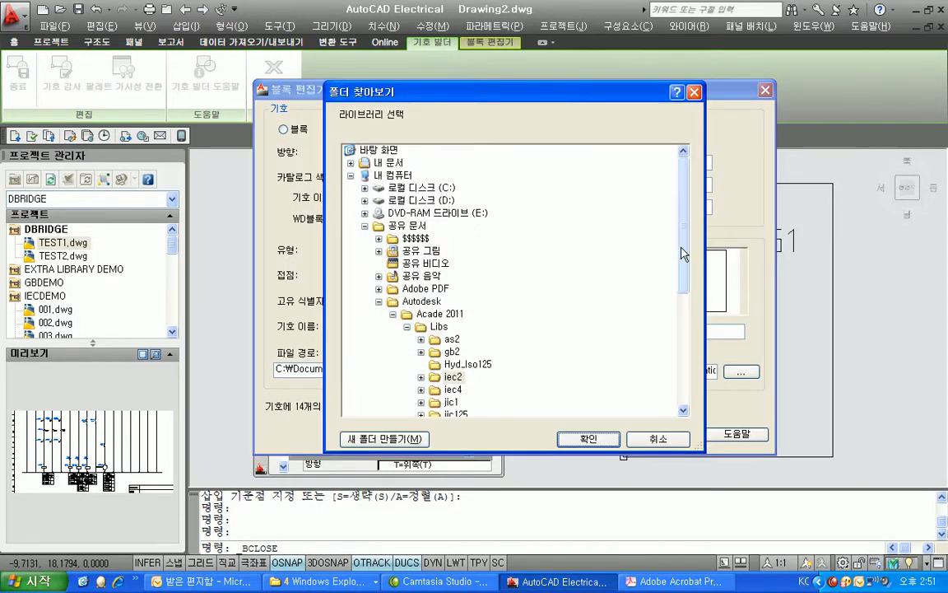
pyautogui.scroll(-2, 674, 286)
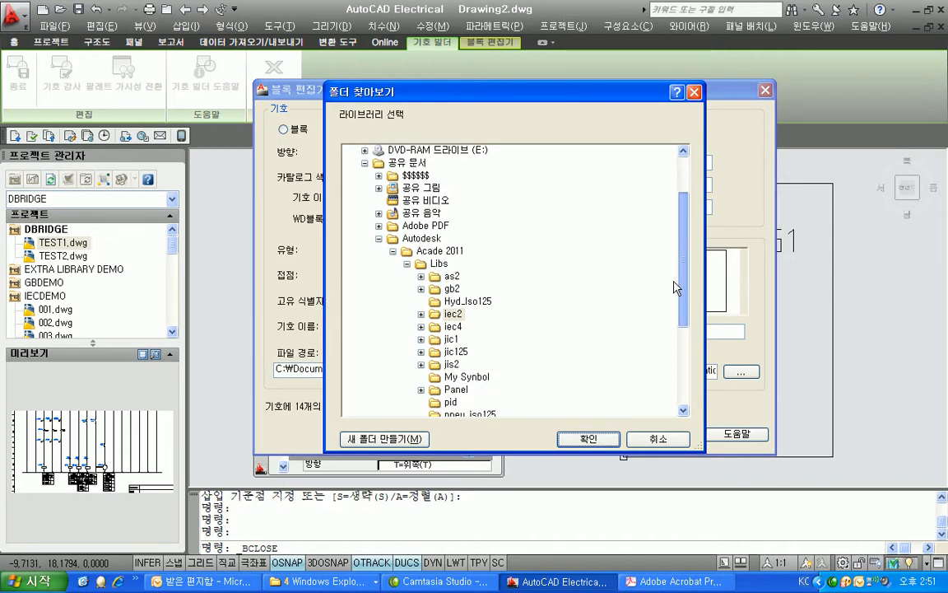
pyautogui.scroll(-2, 673, 287)
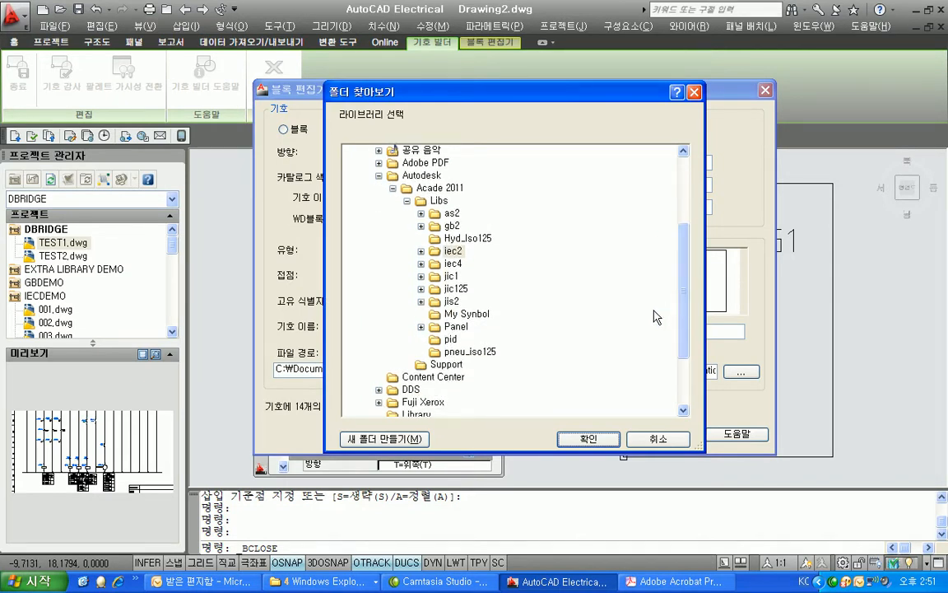
pyautogui.click(421, 326)
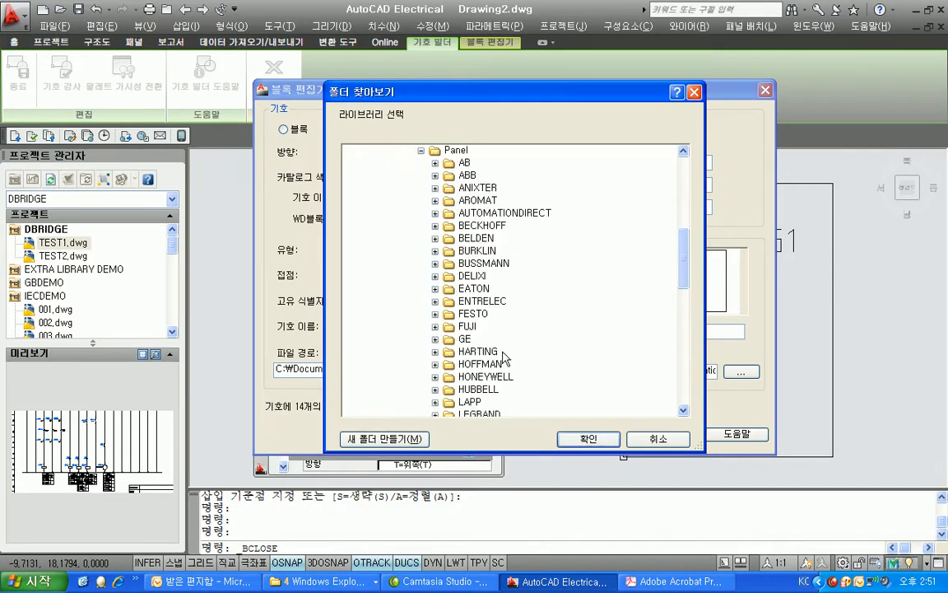
pyautogui.click(456, 151)
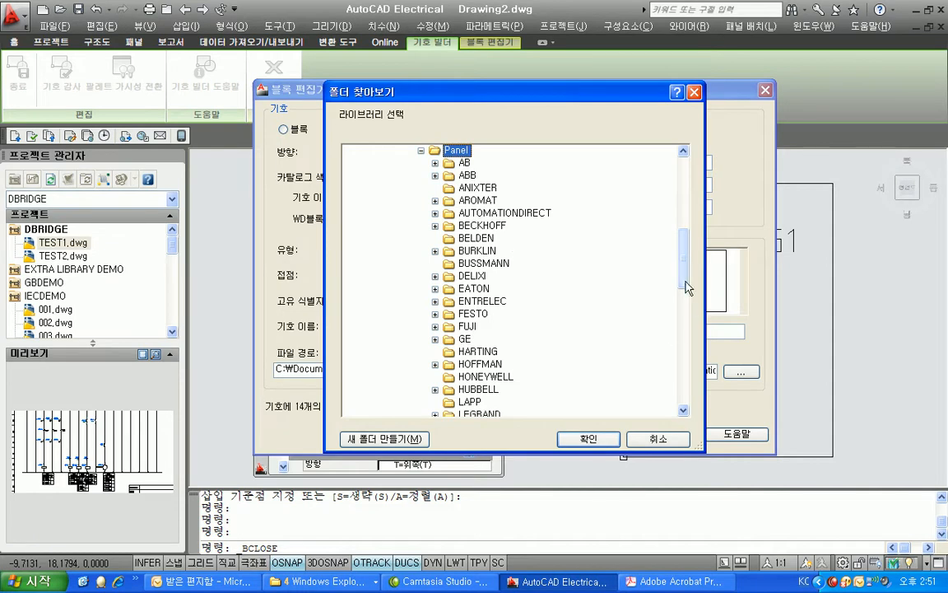
pyautogui.moveTo(689, 287); pyautogui.dragTo(683, 255)
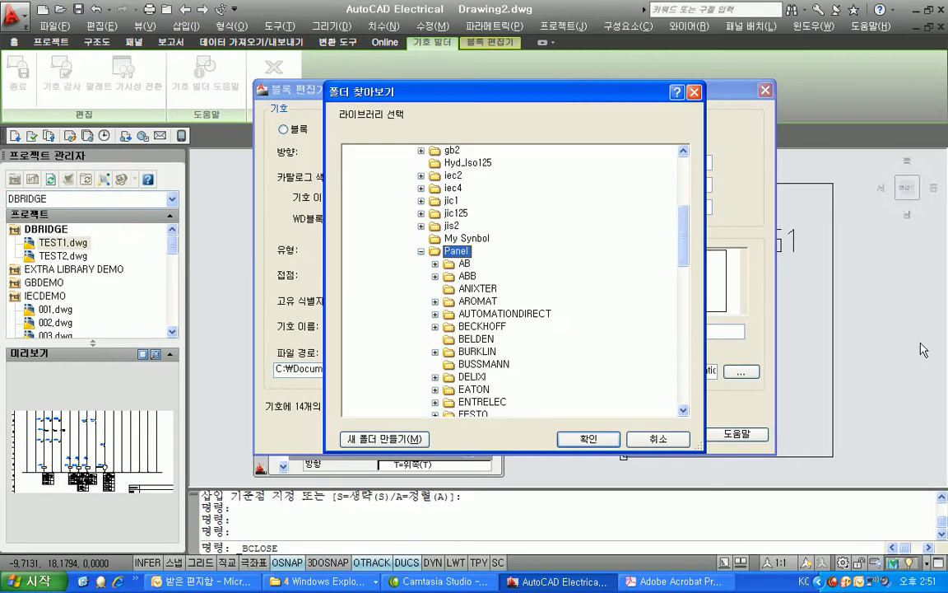
# Create a folder named HONEYWELL inside Panel and accept it as the symbol's file path
pyautogui.click(384, 439)
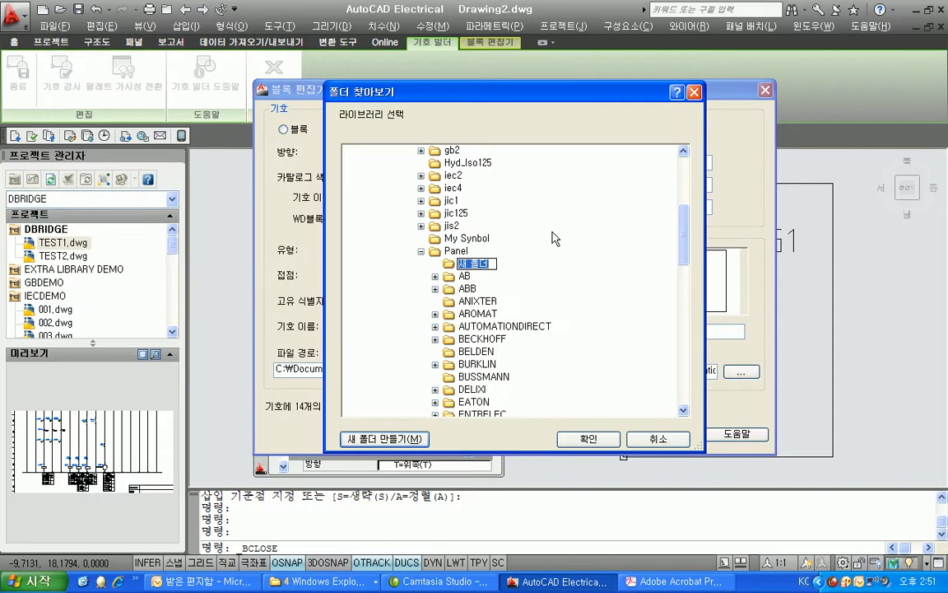
pyautogui.write('h')
pyautogui.press('BackSpace')
pyautogui.write('HONEYWELL')
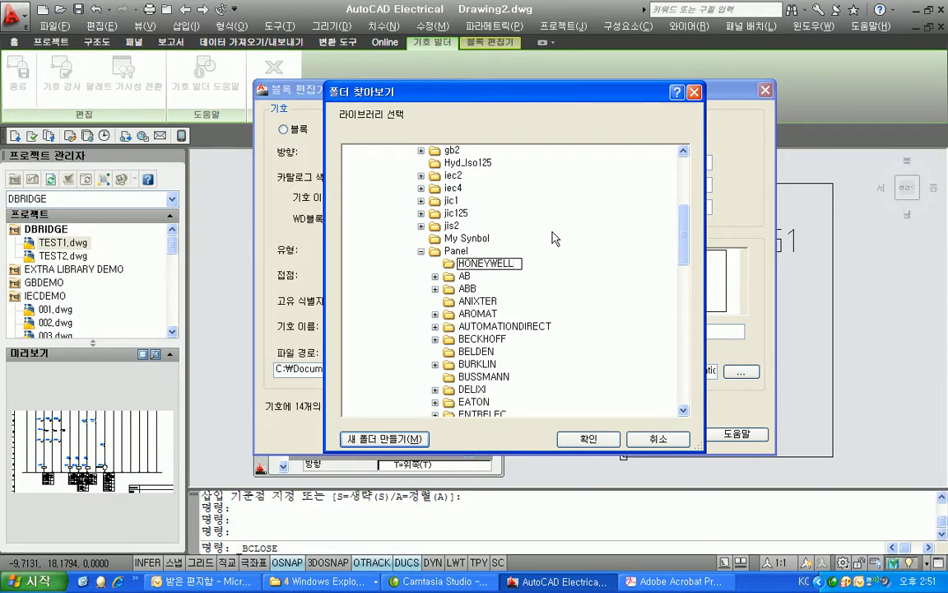
pyautogui.press('Return')
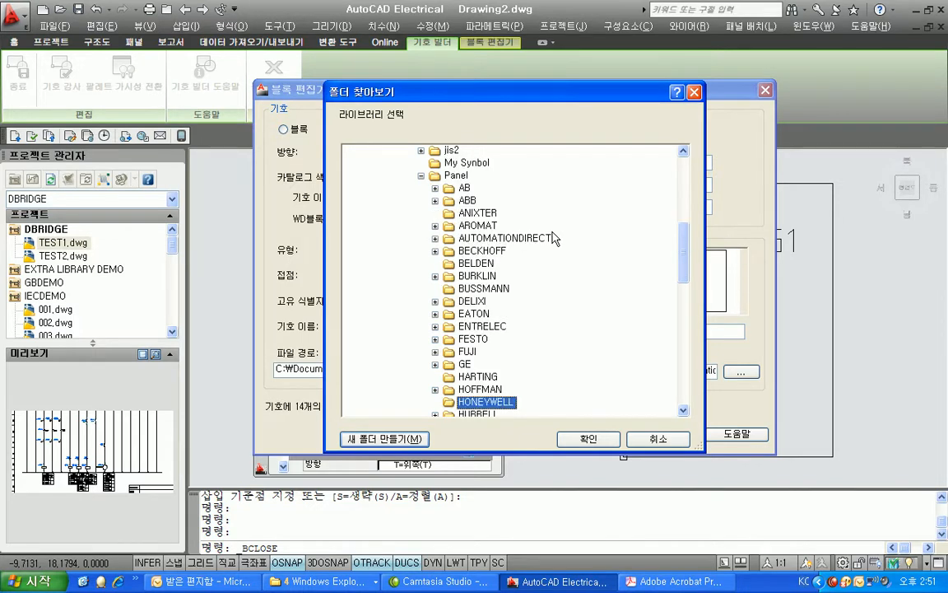
pyautogui.click(577, 438)
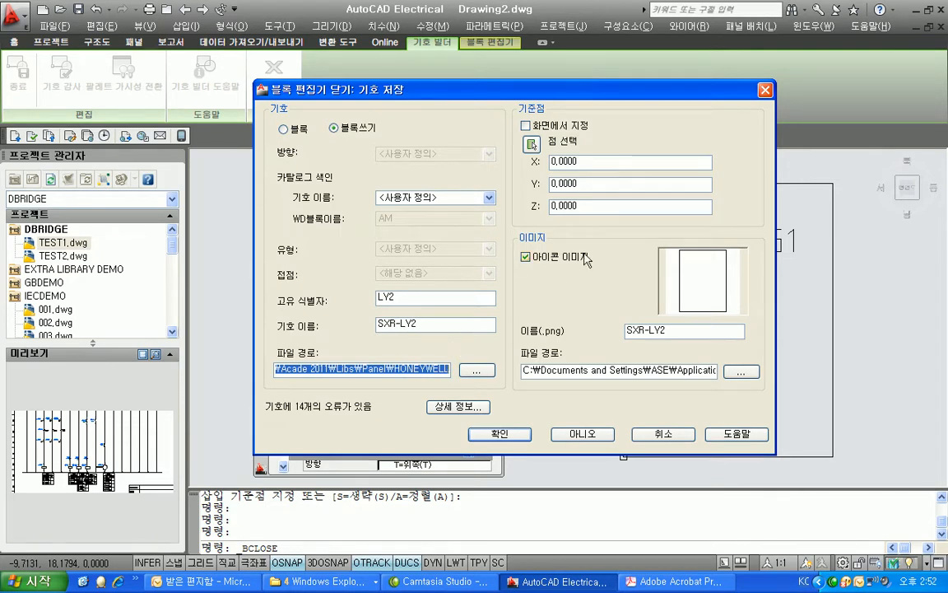
# Turn off the icon image (아이콘 이미지) and save the symbol without inserting it into the drawing
pyautogui.click(527, 256)
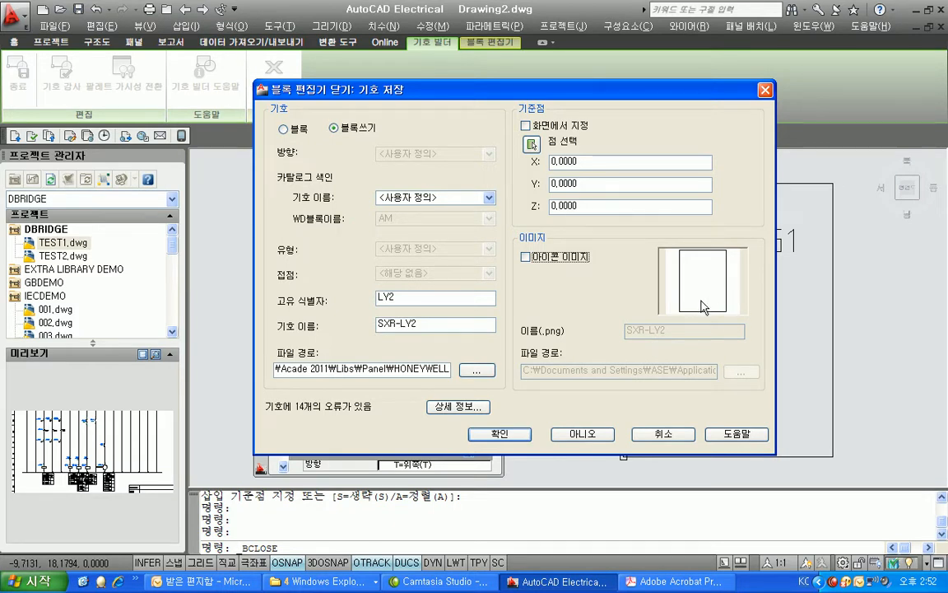
pyautogui.click(515, 437)
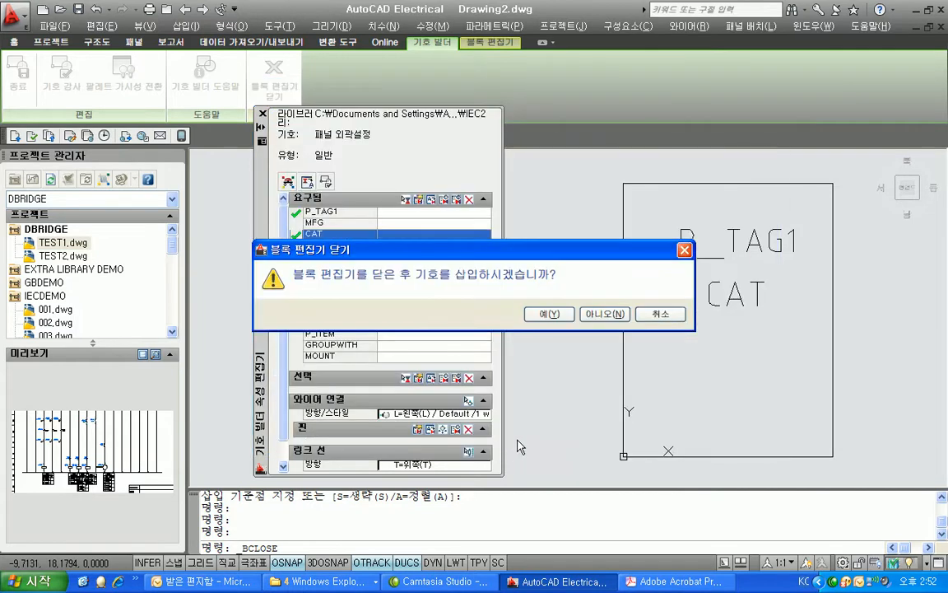
pyautogui.click(604, 314)
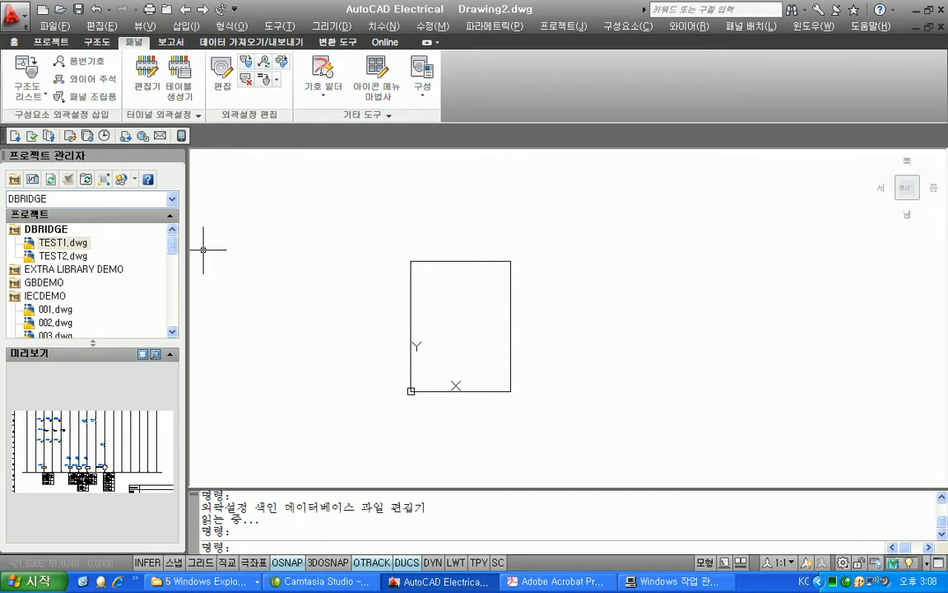
# Open the existing HONEYWELL table in the panel footprint lookup database editor (footprint_lookup.mdb)
pyautogui.click(342, 115)
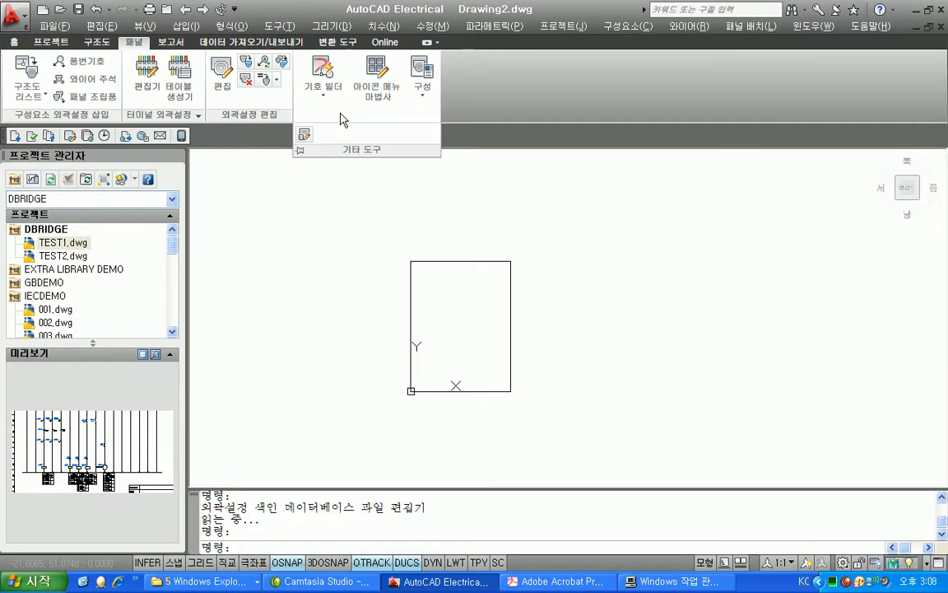
pyautogui.click(304, 136)
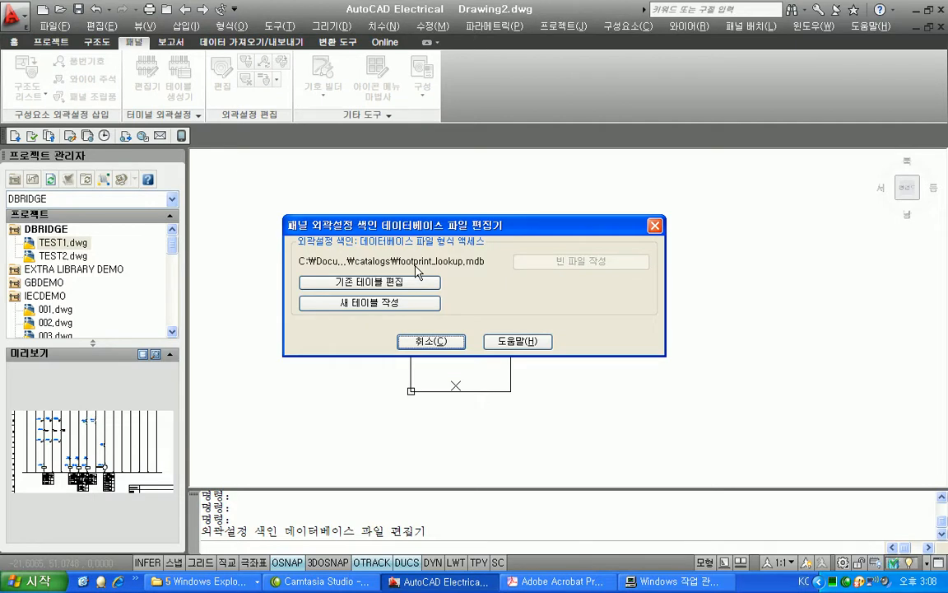
pyautogui.click(402, 281)
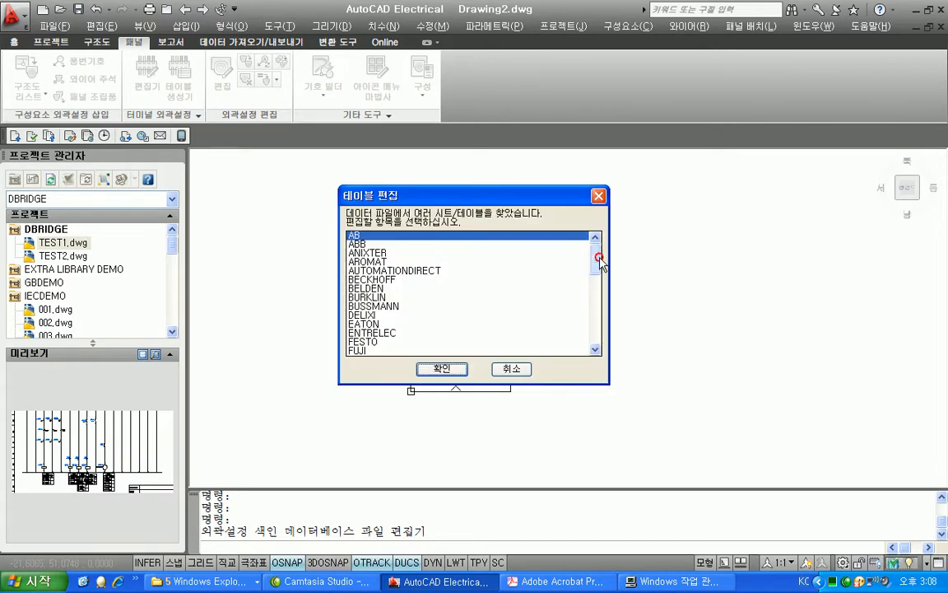
pyautogui.moveTo(595, 262); pyautogui.dragTo(595, 290)
pyautogui.click(394, 262)
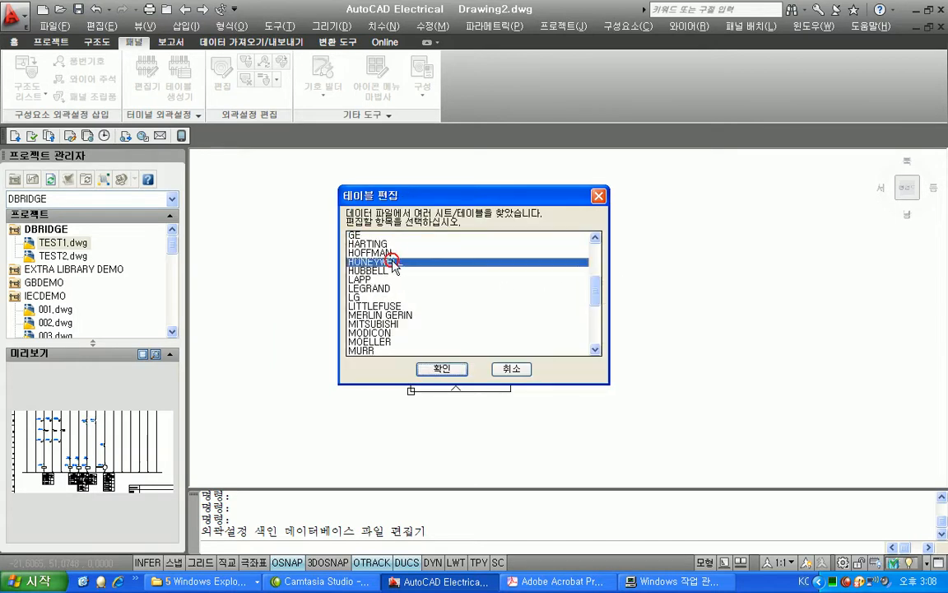
pyautogui.click(445, 370)
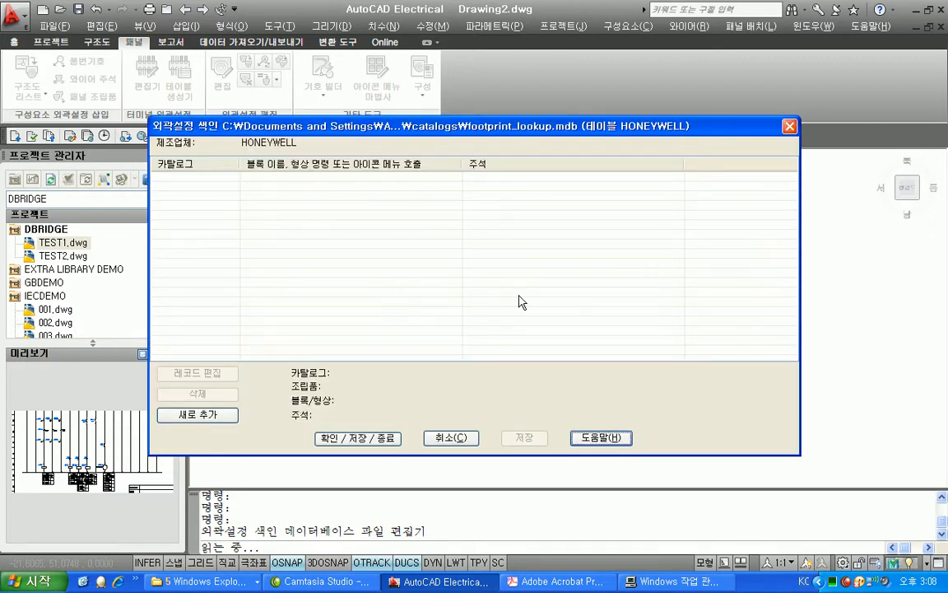
# Add a new footprint record with catalog number SZR-LY2-1 and assembly code SZX-SLB-08
pyautogui.click(216, 414)
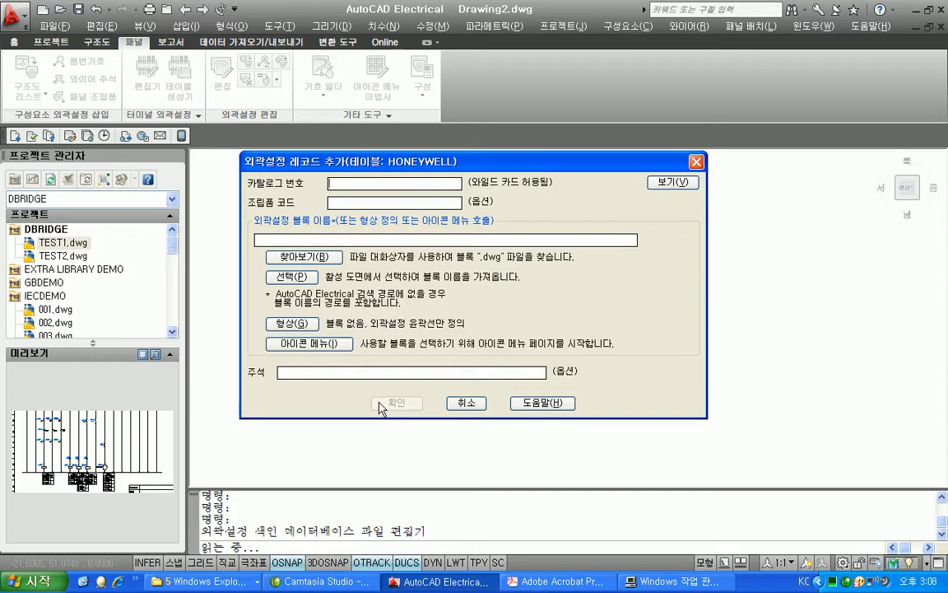
pyautogui.write('SZR-LY2-1')
pyautogui.click(329, 202)
pyautogui.write('SZR-')
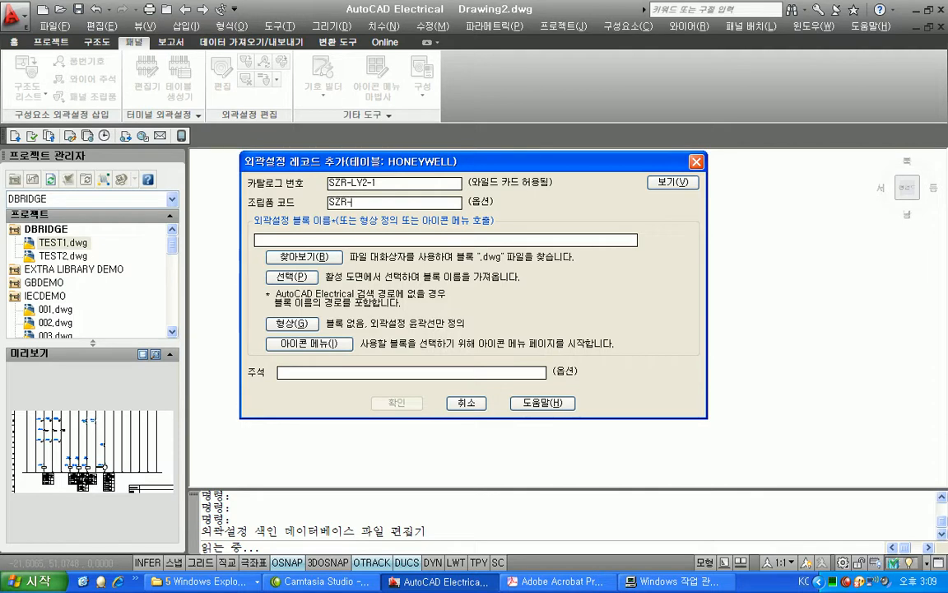
pyautogui.press('BackSpace')
pyautogui.press('BackSpace')
pyautogui.write('X-SLB-08')
pyautogui.click(302, 257)
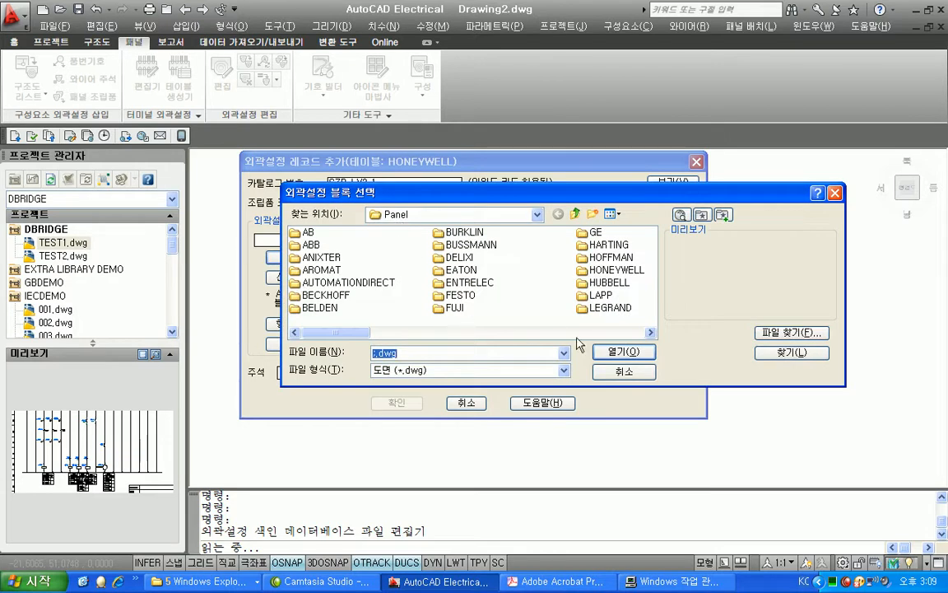
pyautogui.click(617, 272)
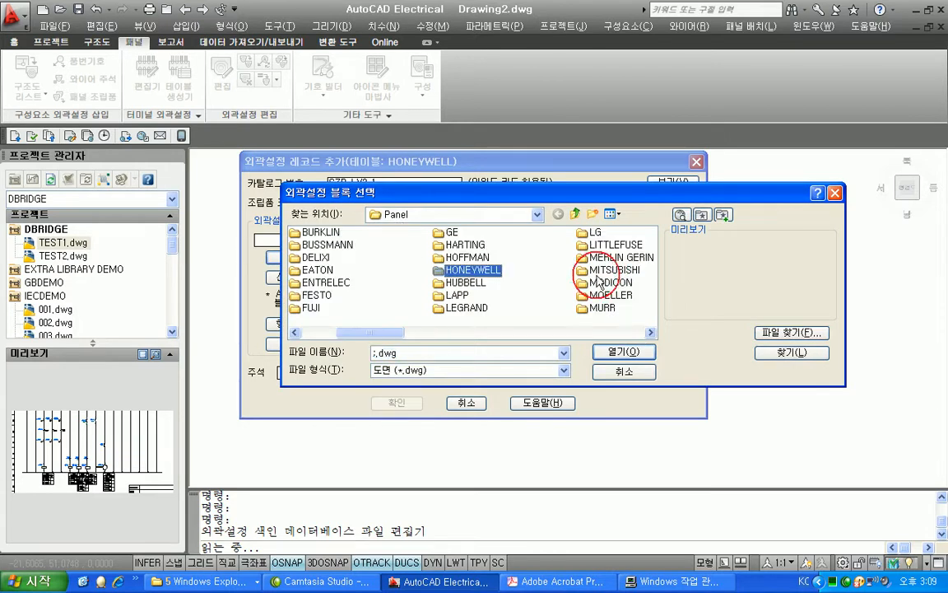
pyautogui.doubleClick(485, 272)
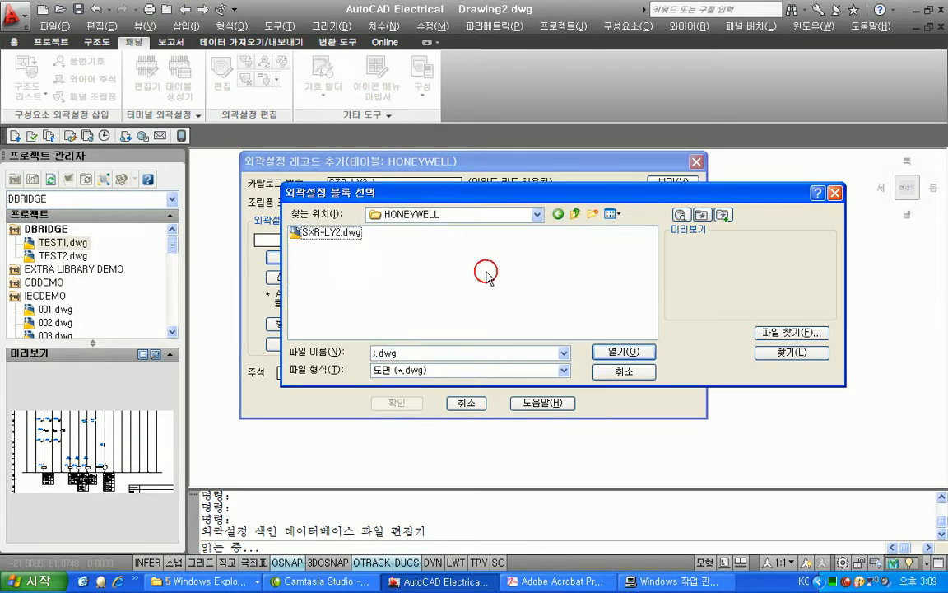
pyautogui.click(315, 237)
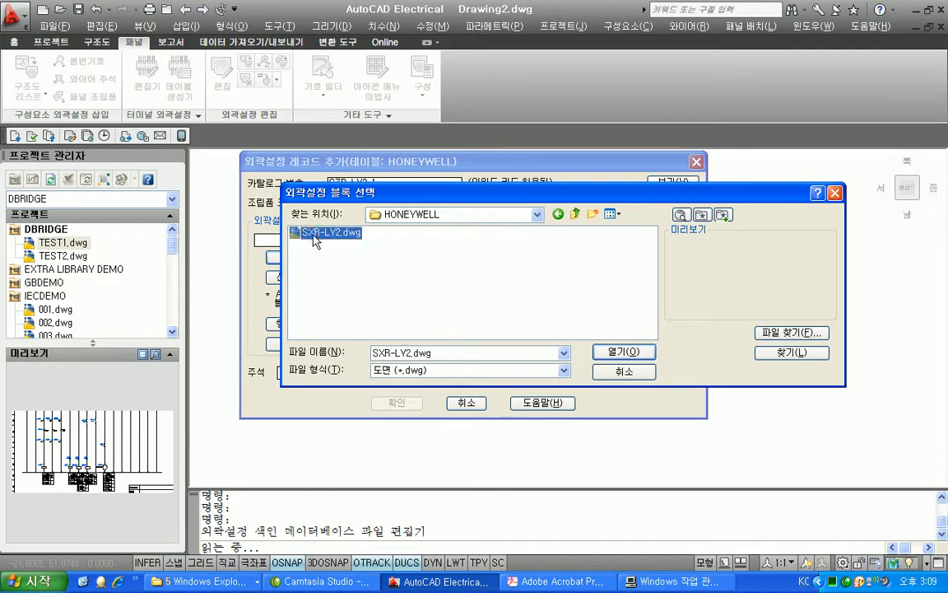
pyautogui.click(605, 372)
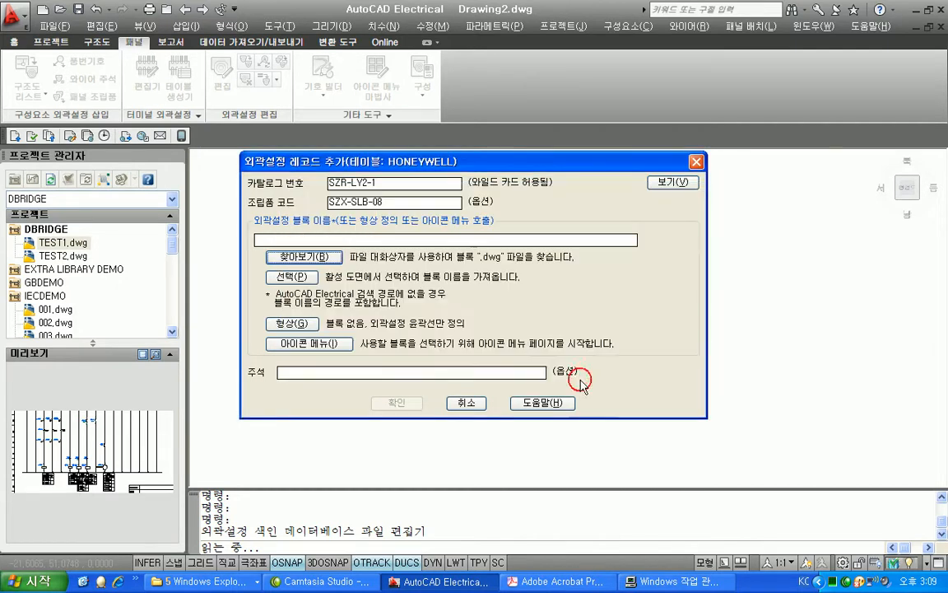
# Switch to the HONEYWELL folder in Windows Explorer, rename SXR-LY2.dwg as SZR-LY2.dwg, and return to AutoCAD Electrical
pyautogui.click(197, 582)
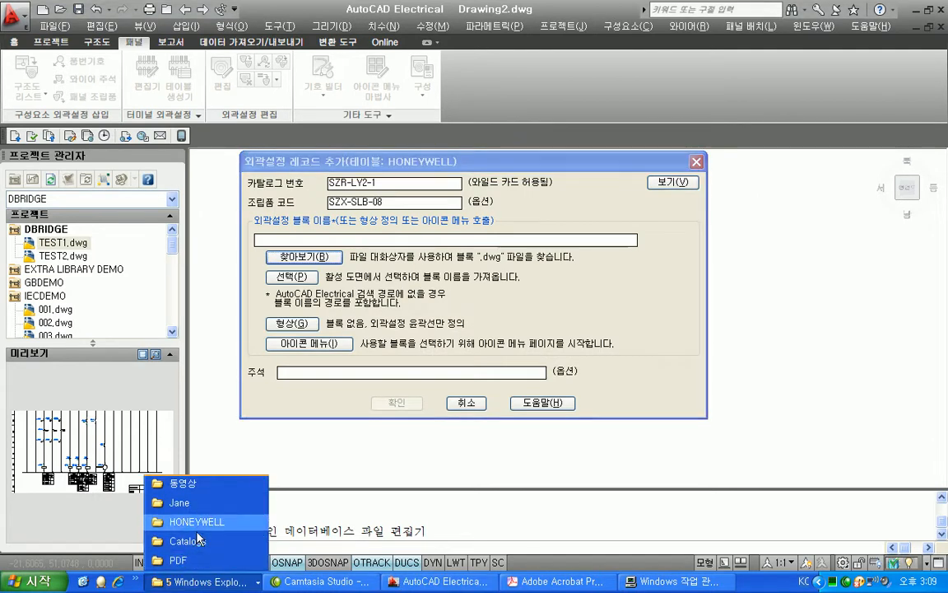
pyautogui.click(191, 522)
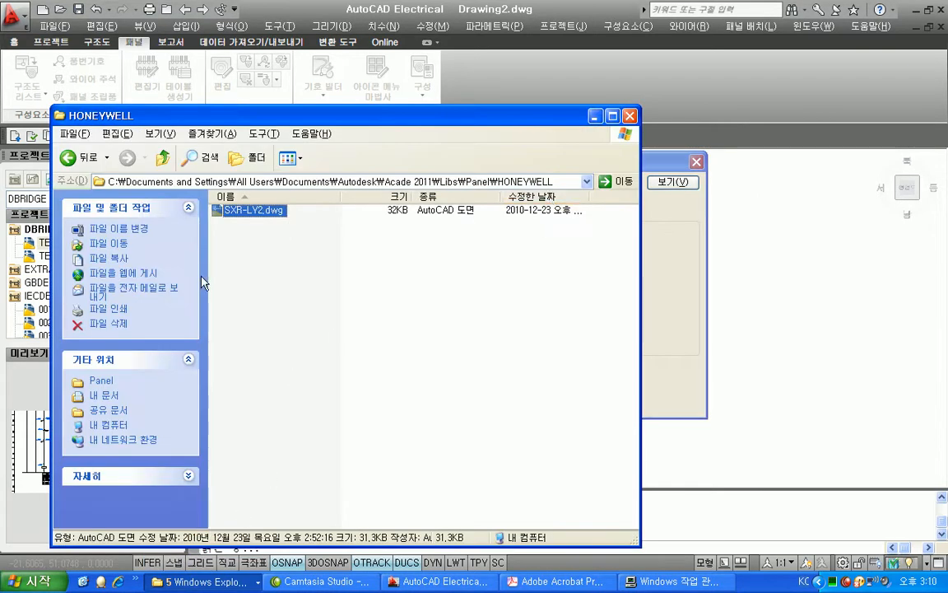
pyautogui.click(236, 218)
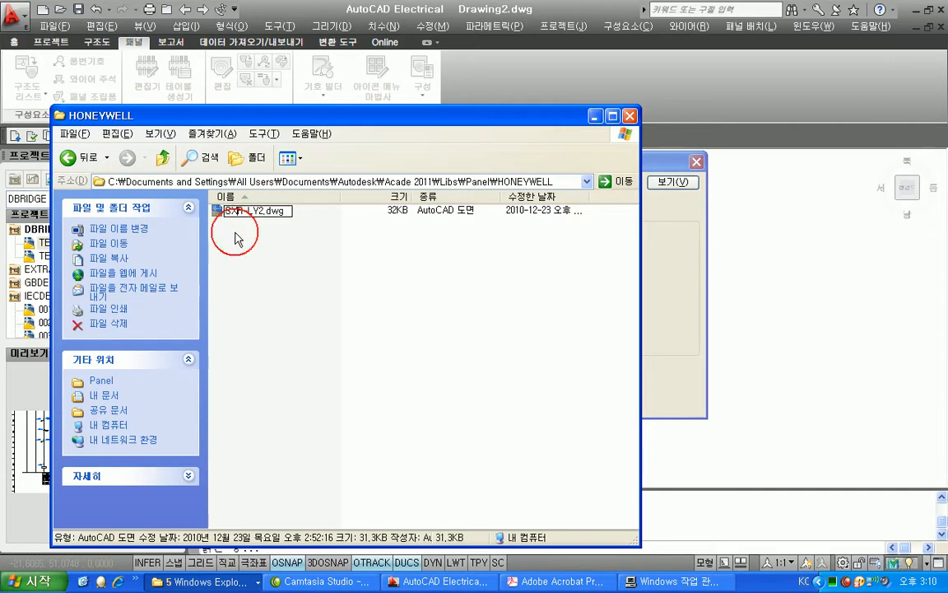
pyautogui.press('Home')
pyautogui.press('Right')
pyautogui.press('Delete')
pyautogui.write('Z')
pyautogui.press('Return')
pyautogui.click(687, 246)
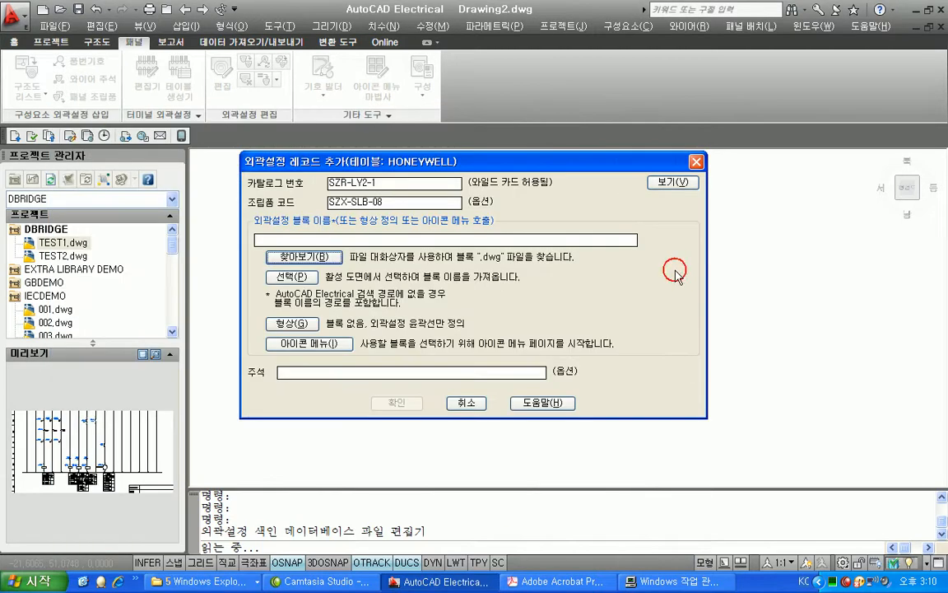
# Assign SZR-LY2.dwg from the Panel library's HONEYWELL folder as the record's footprint block
pyautogui.click(300, 252)
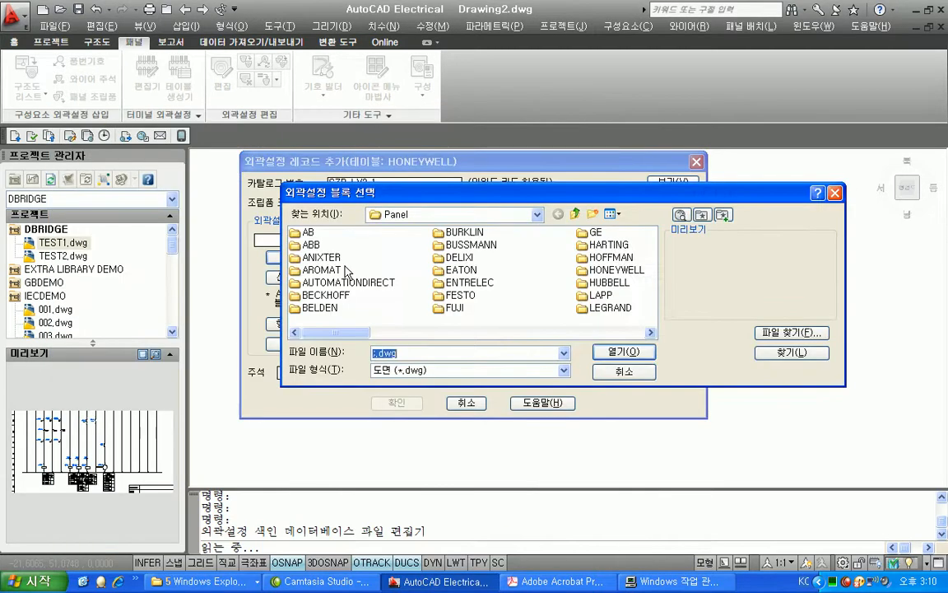
pyautogui.doubleClick(623, 270)
pyautogui.click(330, 235)
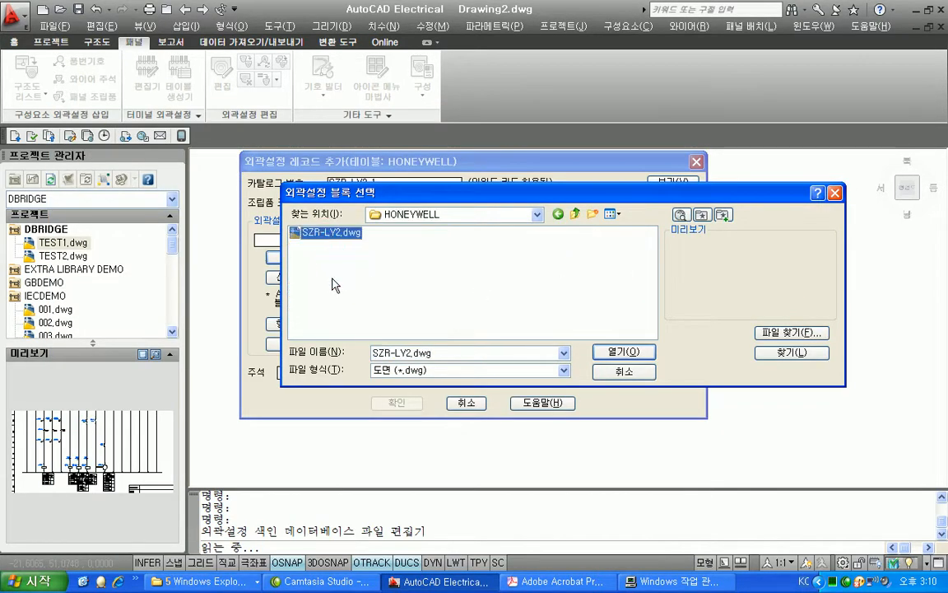
pyautogui.click(638, 352)
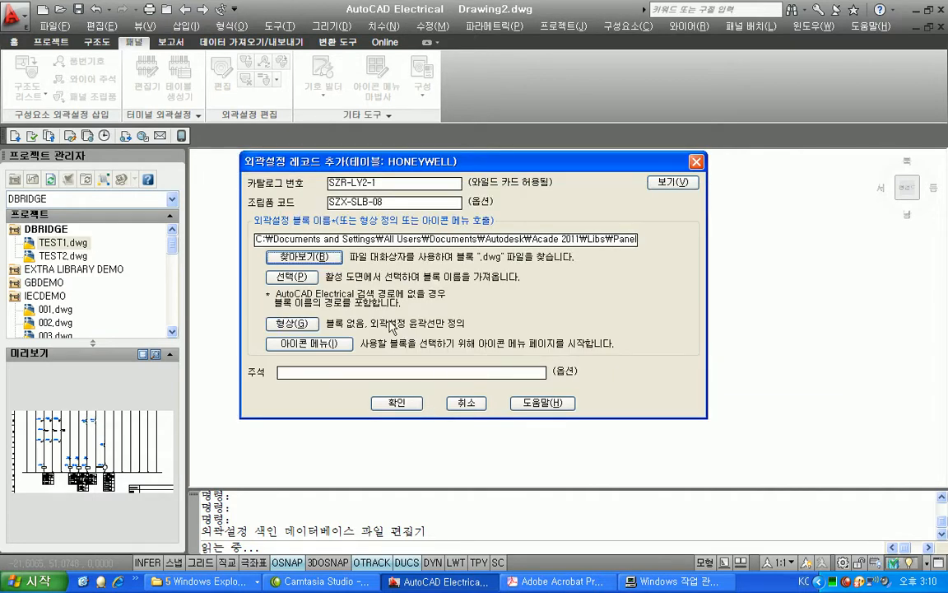
# Accept the new footprint record, then save and close the HONEYWELL table
pyautogui.click(396, 403)
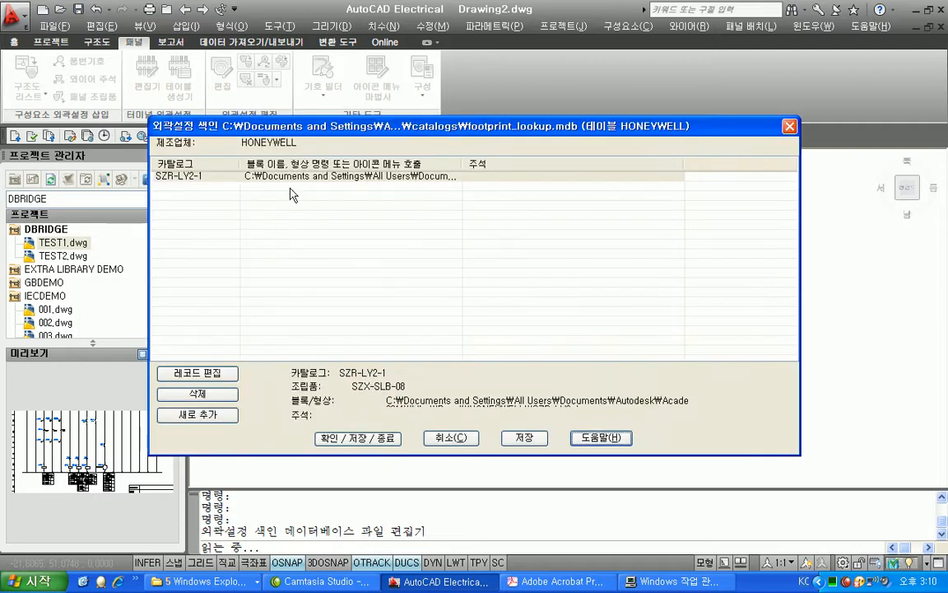
pyautogui.moveTo(462, 163); pyautogui.dragTo(523, 167)
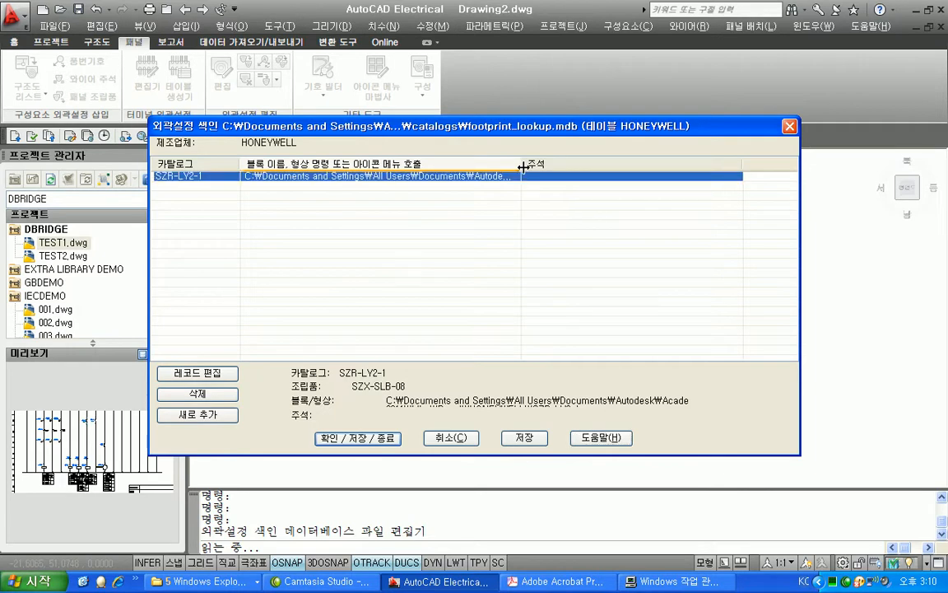
pyautogui.click(384, 442)
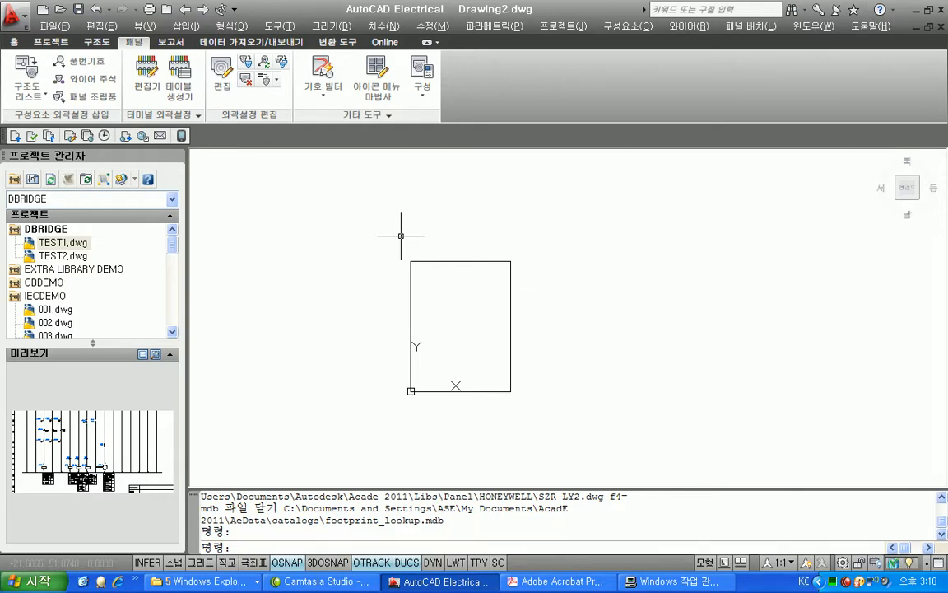
# Open TEST2.dwg from the DBRIDGE project
pyautogui.click(58, 229)
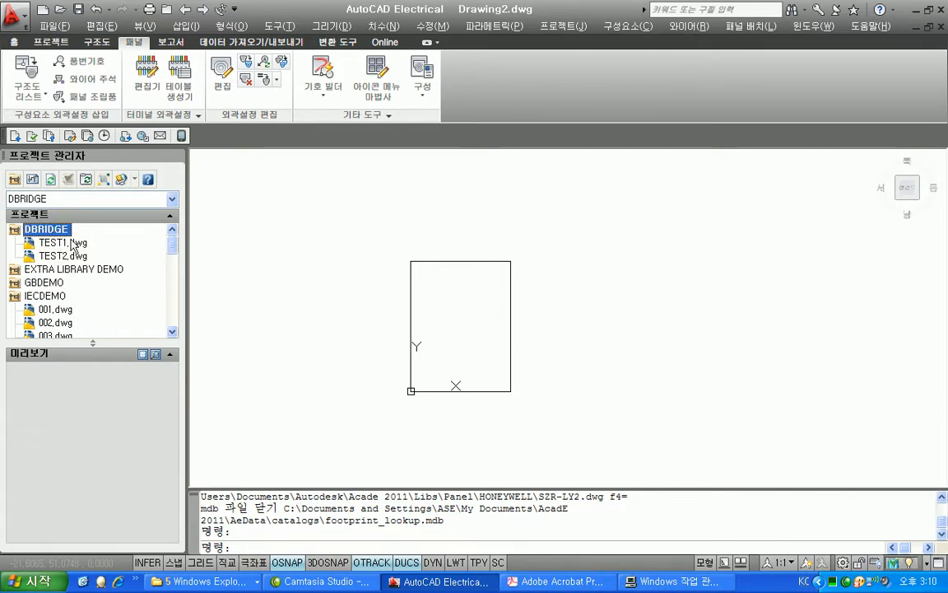
pyautogui.doubleClick(54, 256)
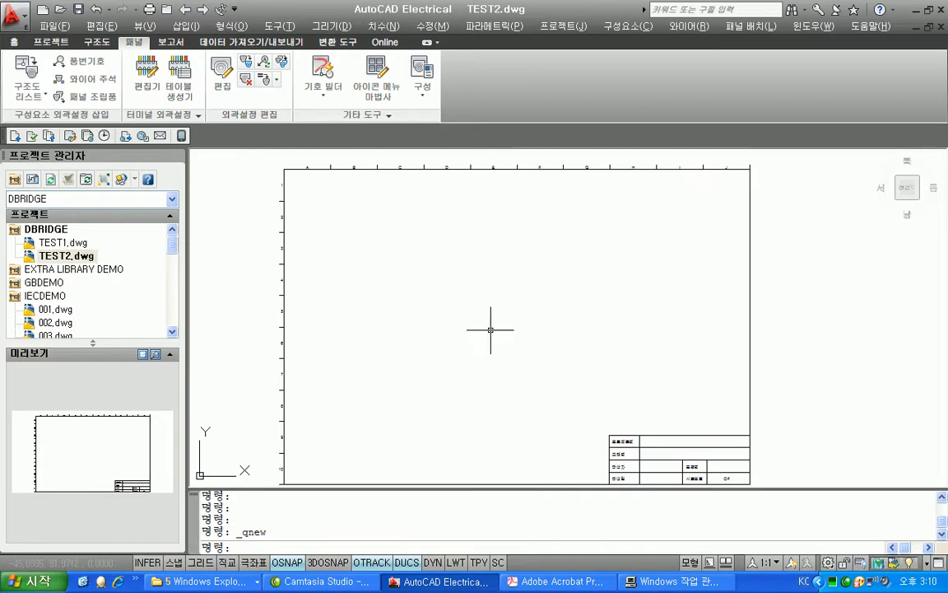
pyautogui.scroll(3, 491, 323)
pyautogui.moveTo(491, 323)
pyautogui.mouseDown(button='middle')
pyautogui.moveTo(534, 303)
pyautogui.moveTo(514, 330)
pyautogui.mouseUp(button='middle')
pyautogui.scroll(-2, 534, 302)
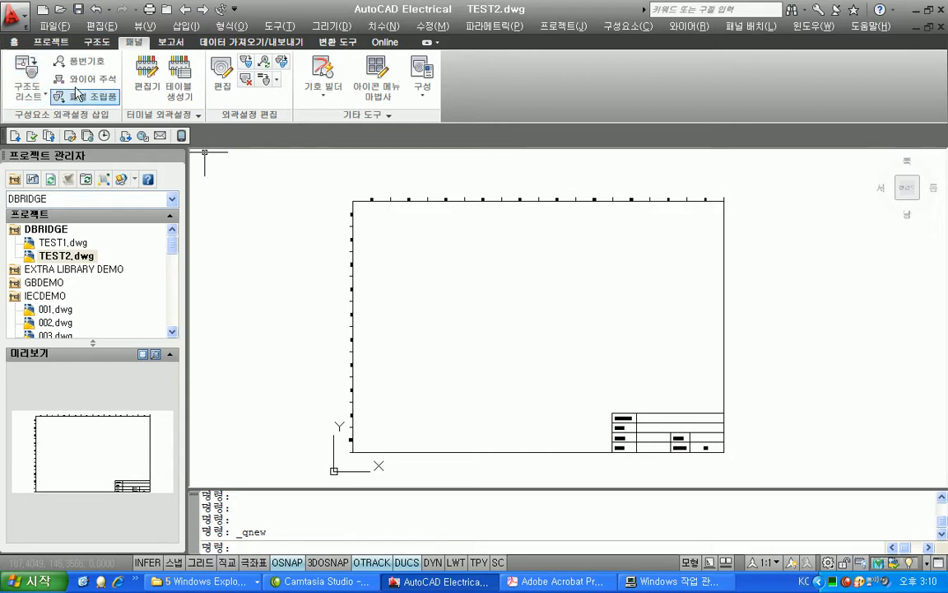
# Extract the schematic component list for panel insertion from all drawings of the active project, including all location codes
pyautogui.click(30, 74)
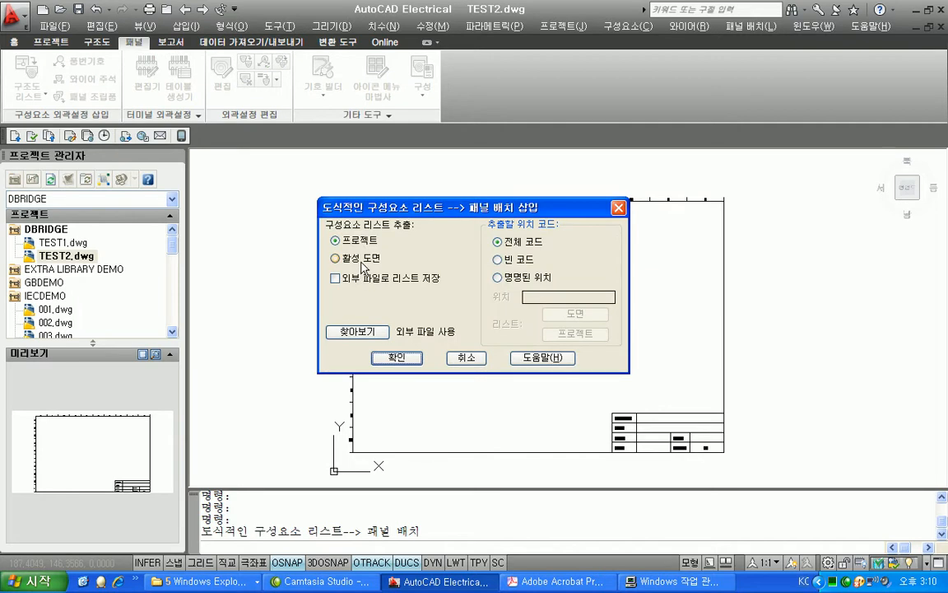
pyautogui.click(402, 355)
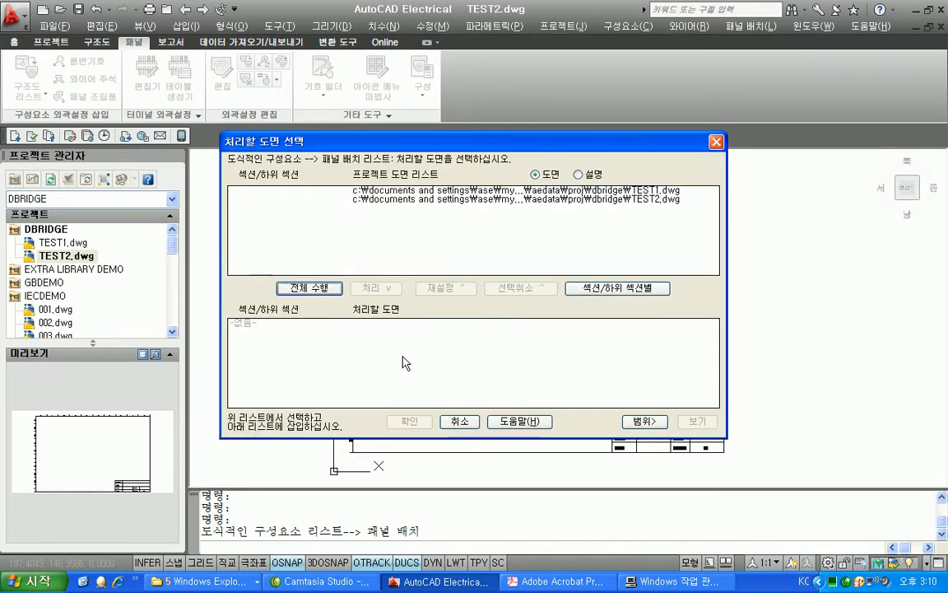
pyautogui.click(329, 288)
pyautogui.click(426, 422)
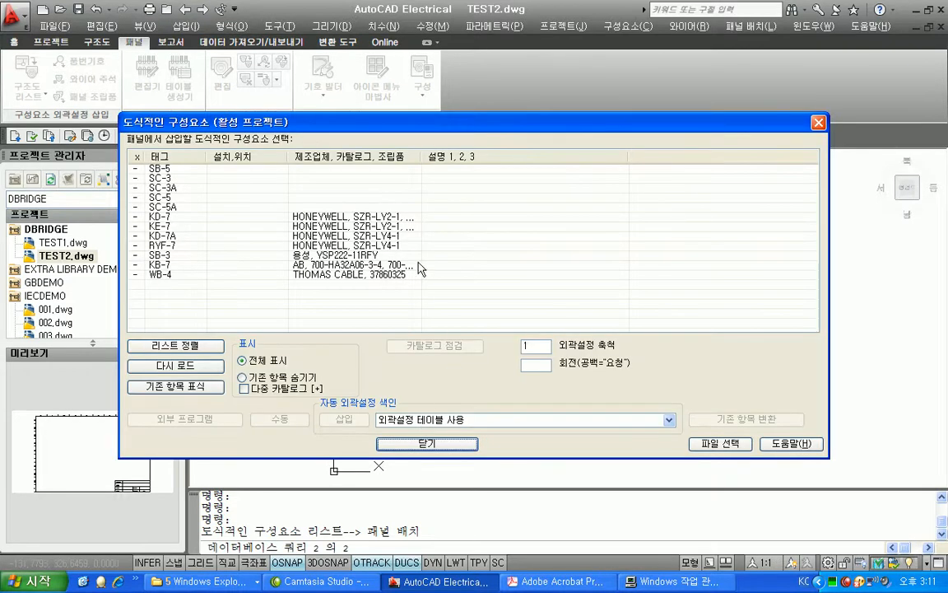
# Insert the footprint for KD-7 (HONEYWELL, SZR-LY2-1) in the left half of the drawing frame using the footprint table, then close the component list
pyautogui.click(377, 217)
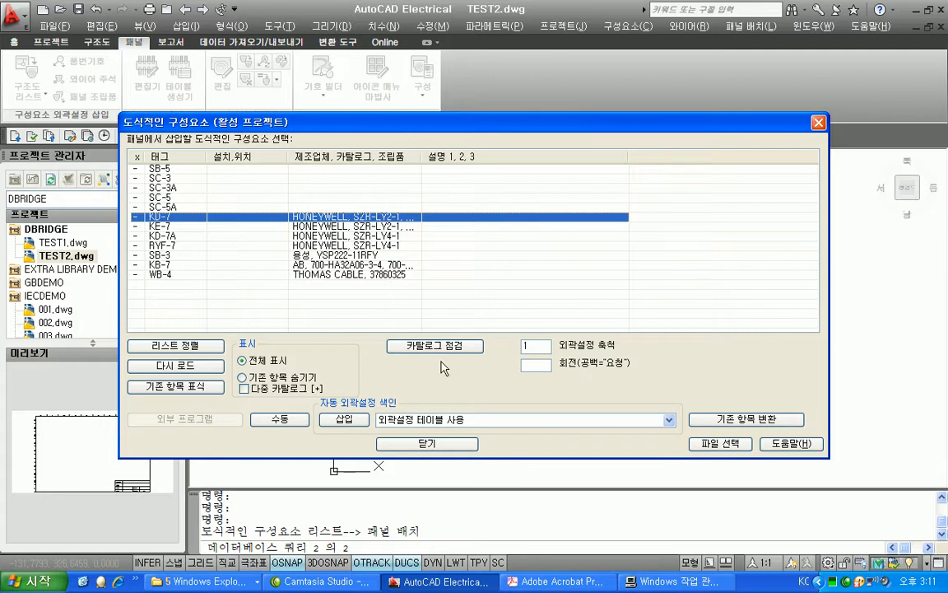
pyautogui.click(353, 420)
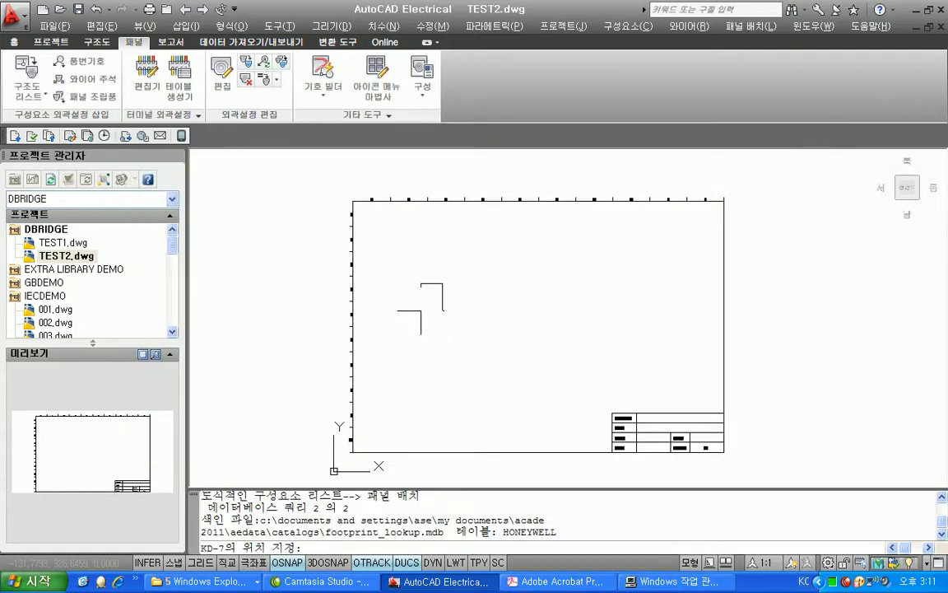
pyautogui.click(431, 294)
pyautogui.click(434, 334)
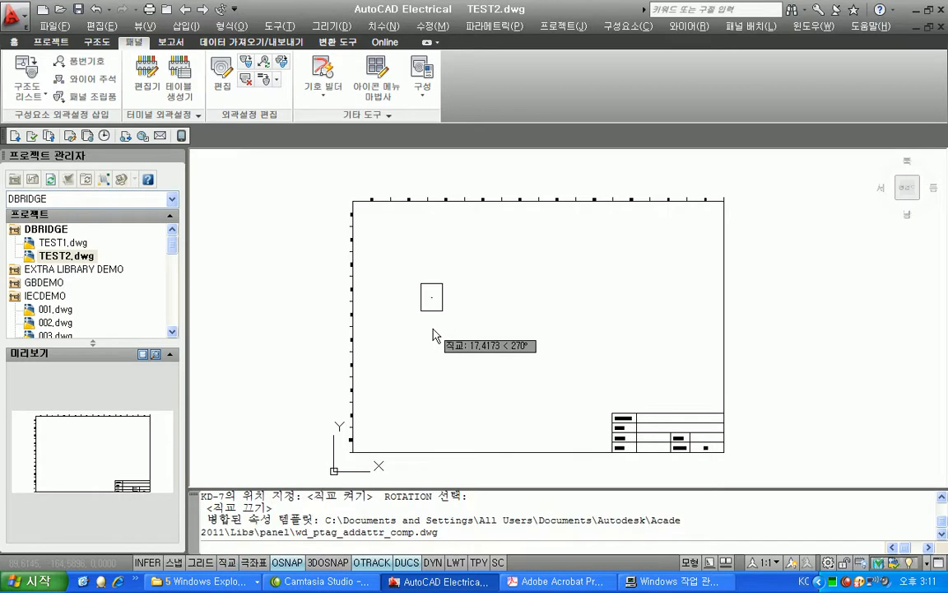
pyautogui.click(423, 438)
pyautogui.click(436, 443)
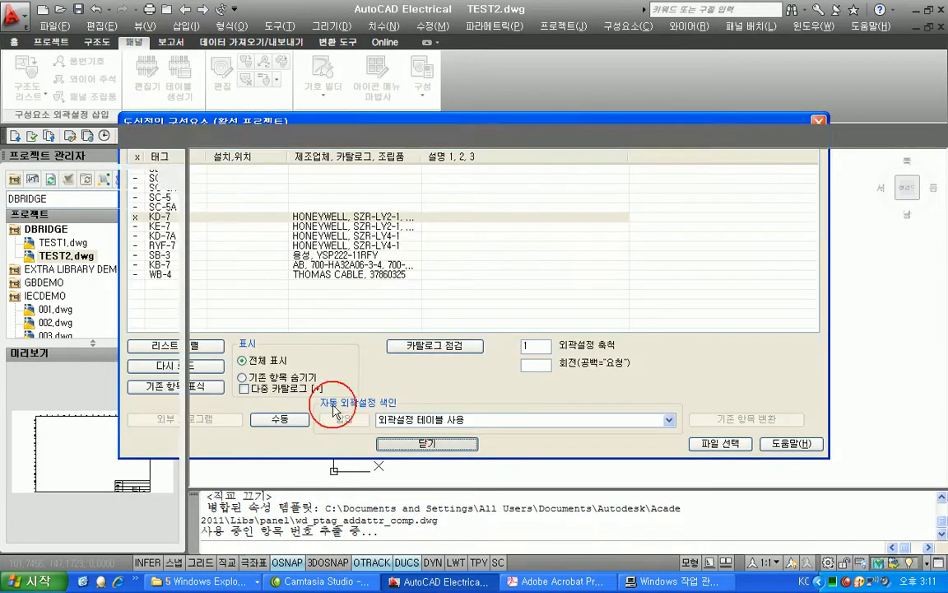
pyautogui.scroll(6, 320, 368)
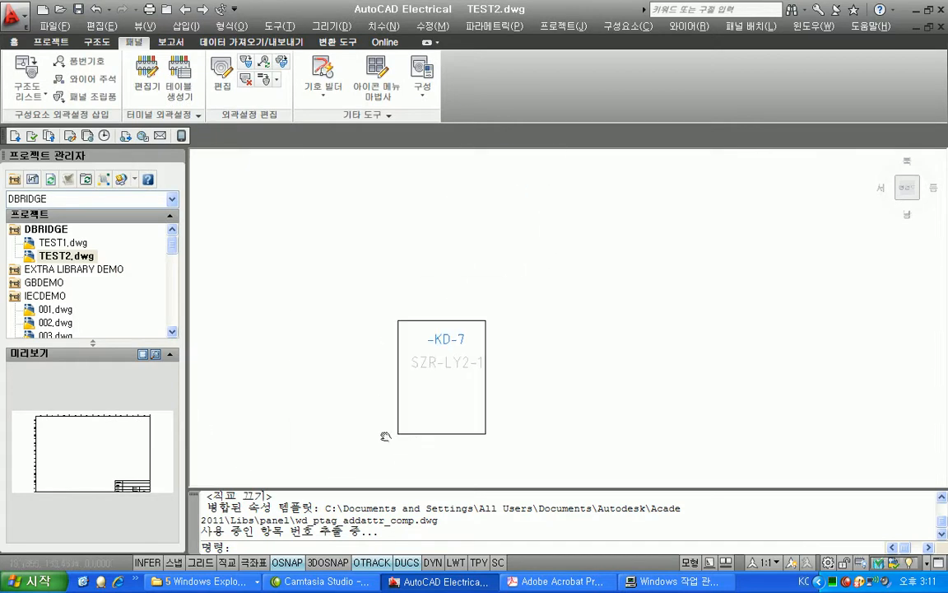
pyautogui.moveTo(383, 408); pyautogui.dragTo(345, 438, button='middle')
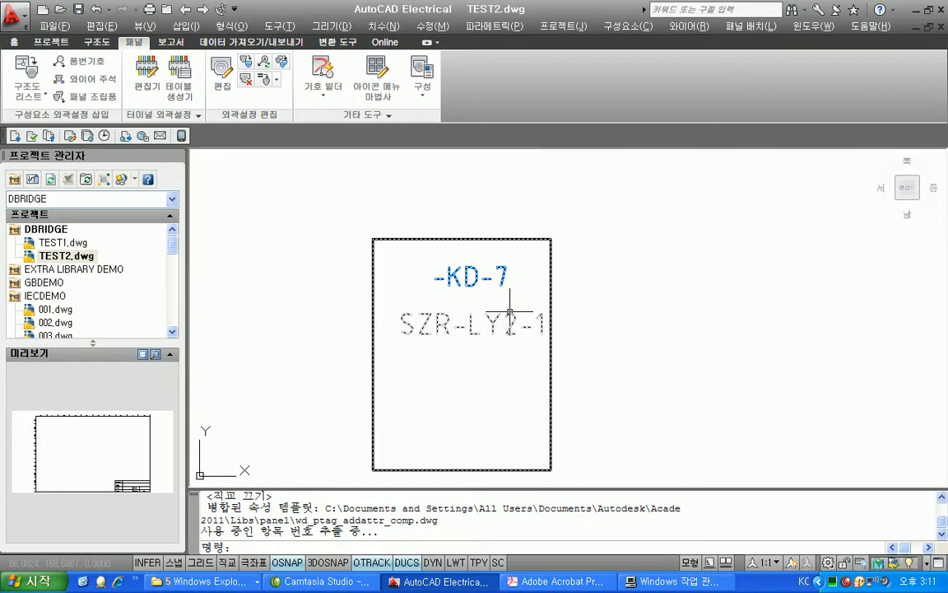
pyautogui.scroll(-4, 510, 313)
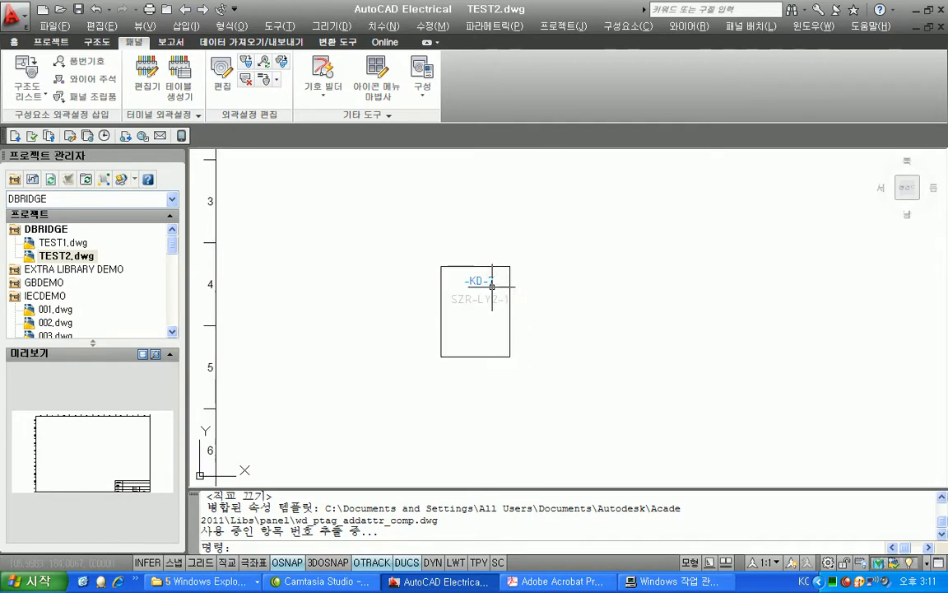